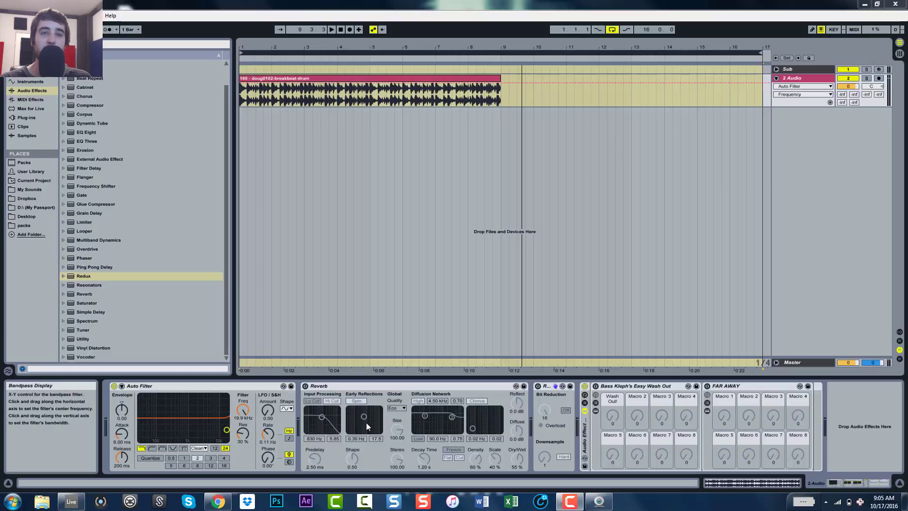
{"action": "double_click", "coordinate": [547, 387]}
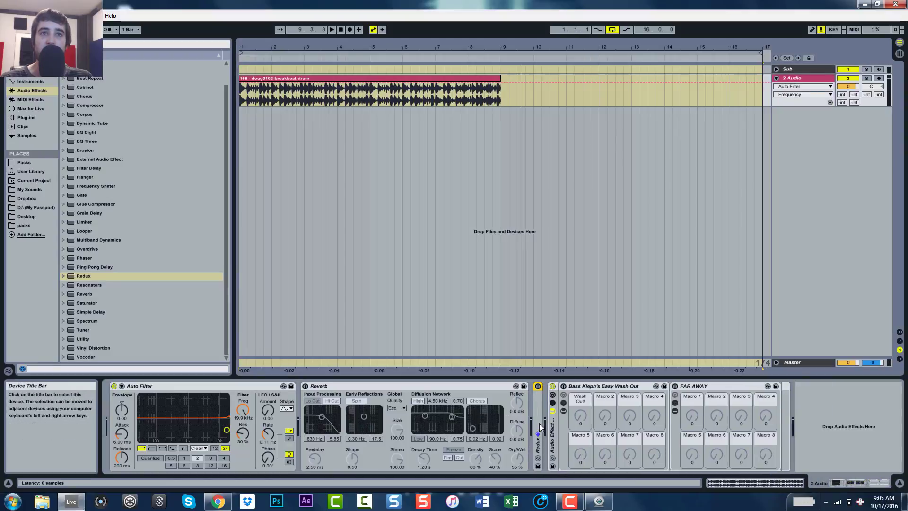
{"action": "double_click", "coordinate": [540, 411]}
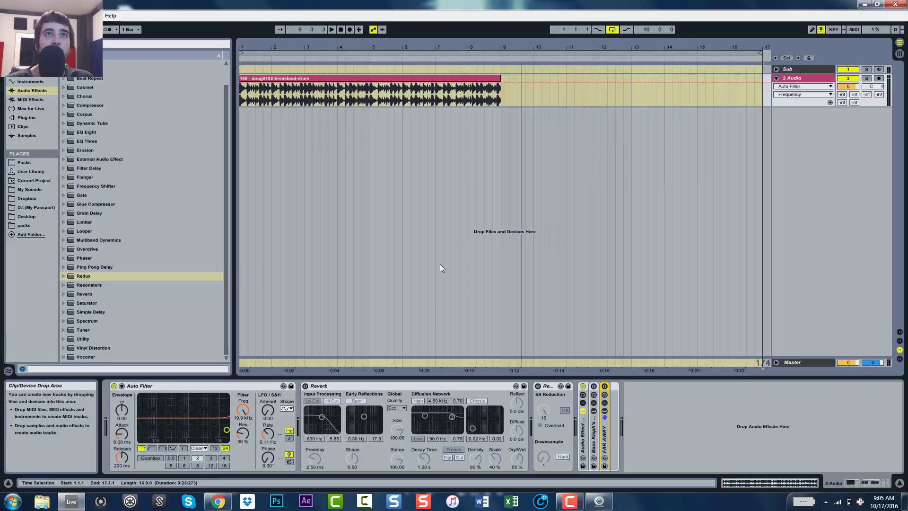
Step: Play the breakbeat drum clip from its start to hear the dry loop
{"action": "left_click", "coordinate": [363, 48]}
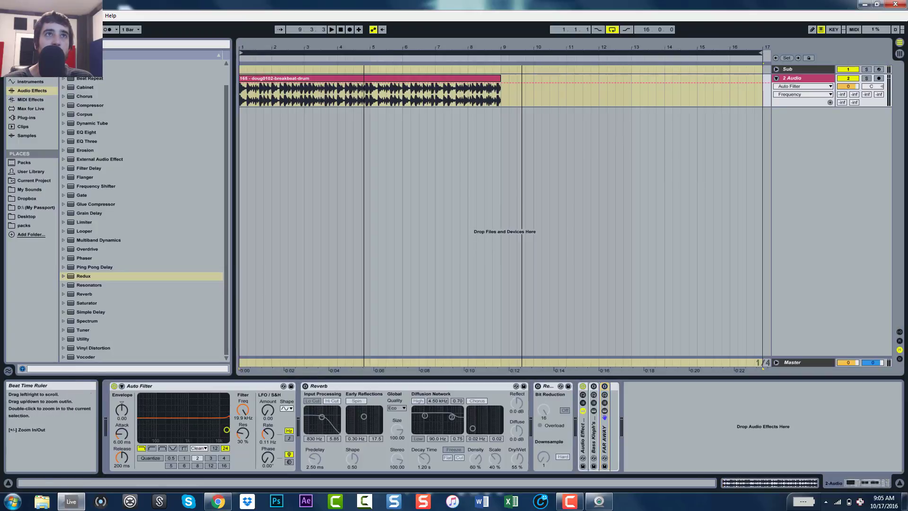
{"action": "left_click_drag", "start_coordinate": [363, 48], "coordinate": [363, 53]}
{"action": "left_click", "coordinate": [384, 77]}
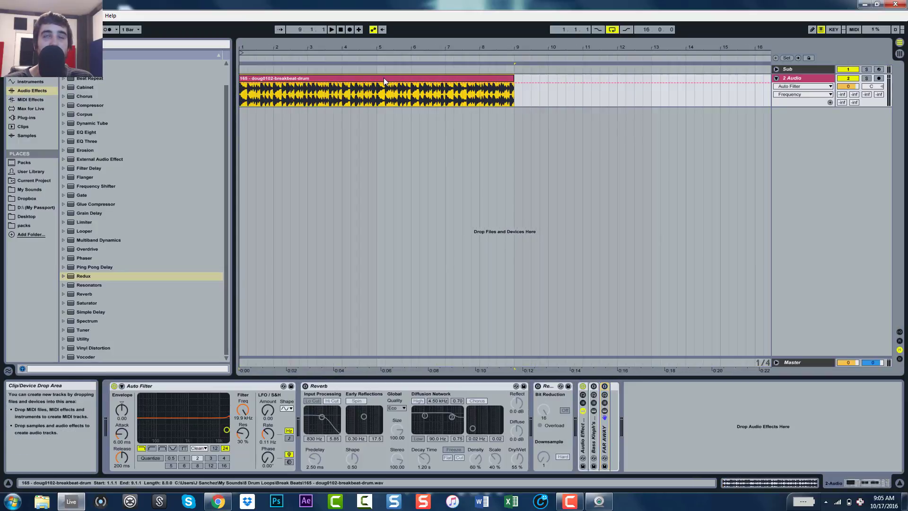
{"action": "key", "text": "space"}
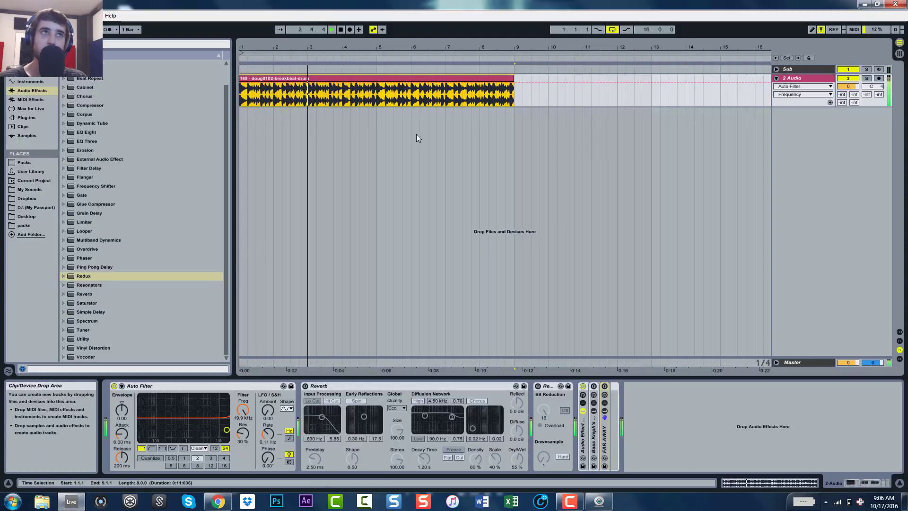
Step: Audition sweeping the Auto Filter's cutoff down on the drum loop, then return it to 19.9 kHz
{"action": "left_click", "coordinate": [244, 412]}
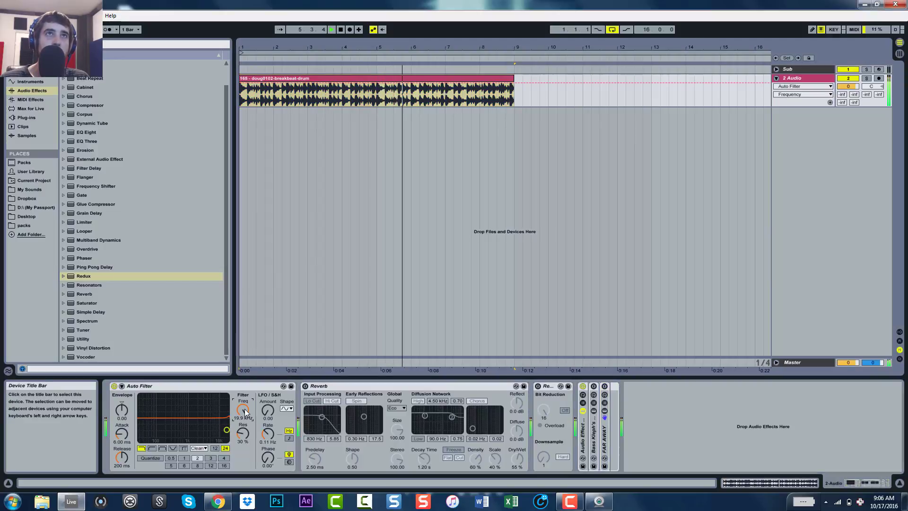
{"action": "mouse_move", "coordinate": [244, 412]}
{"action": "left_mouse_down"}
{"action": "mouse_move", "coordinate": [244, 438]}
{"action": "mouse_move", "coordinate": [244, 419]}
{"action": "left_mouse_up"}
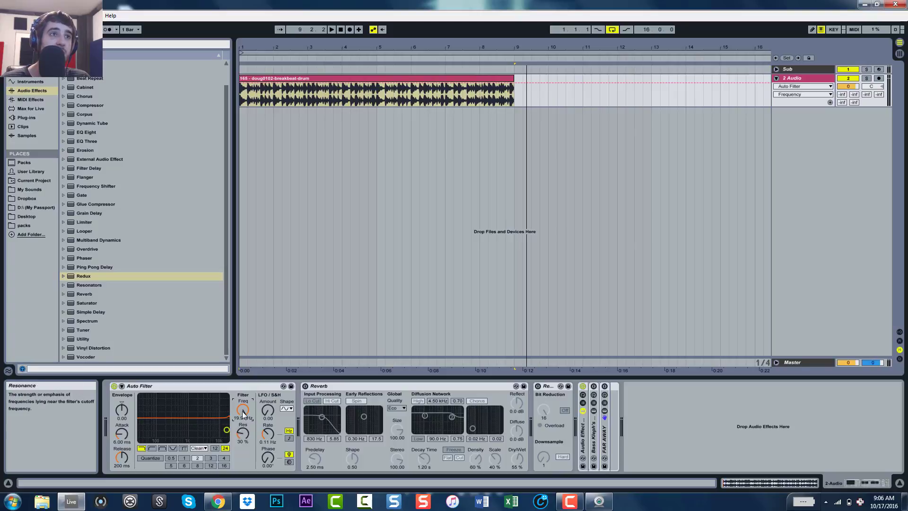
{"action": "left_click_drag", "start_coordinate": [242, 426], "coordinate": [244, 434]}
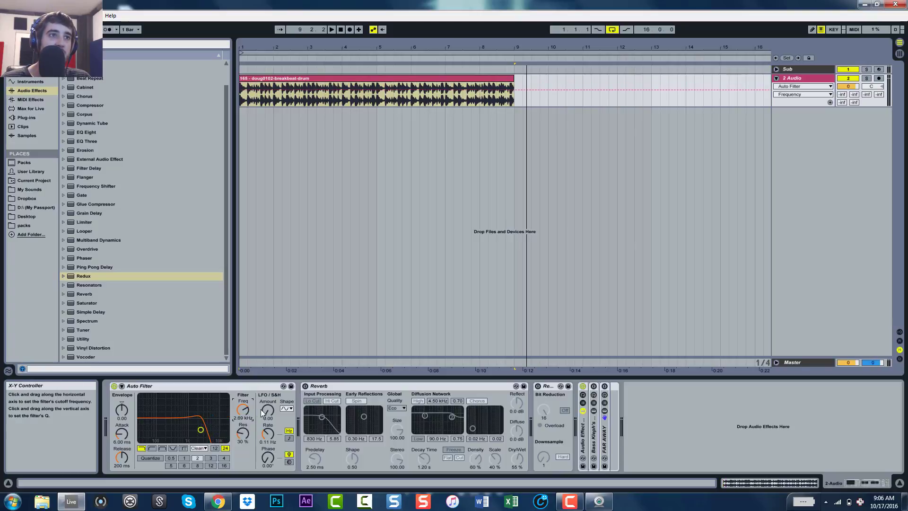
{"action": "left_click_drag", "start_coordinate": [243, 410], "coordinate": [243, 381]}
Step: Audition the Auto Filter's cutoff sweep at 7.9 % resonance, then set the resonance to 35 % and sweep the cutoff again
{"action": "left_click_drag", "start_coordinate": [243, 433], "coordinate": [243, 450]}
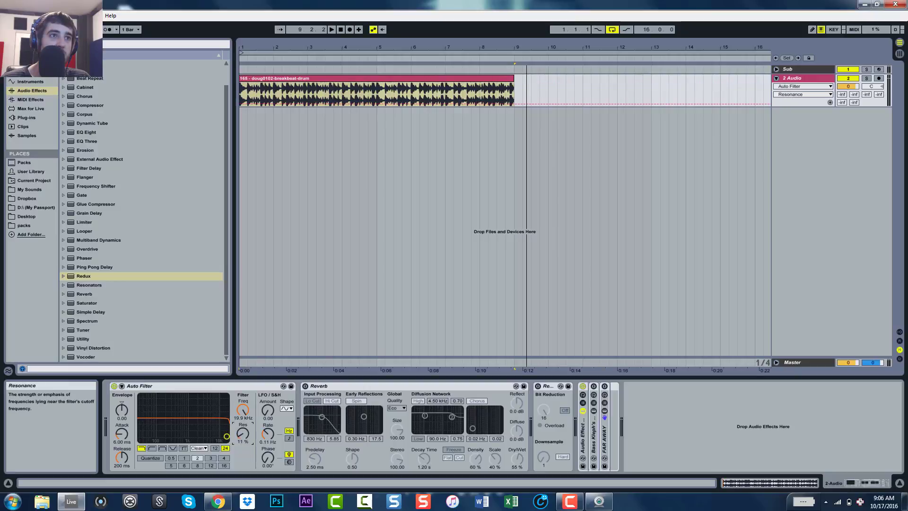
{"action": "key", "text": "space"}
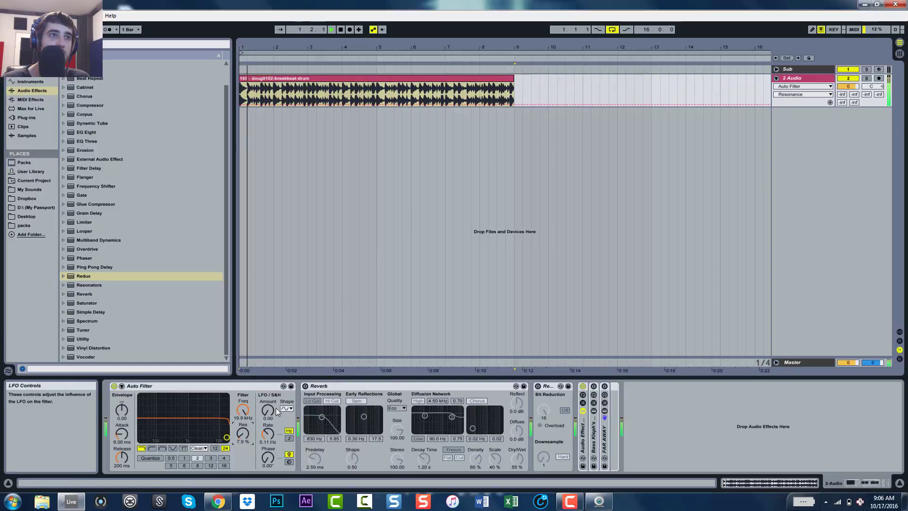
{"action": "left_click", "coordinate": [243, 410]}
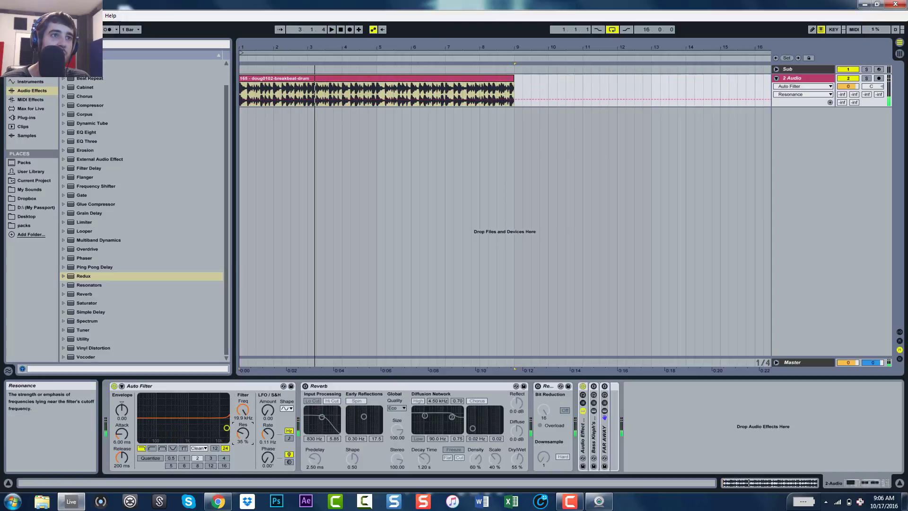
{"action": "key", "text": "space"}
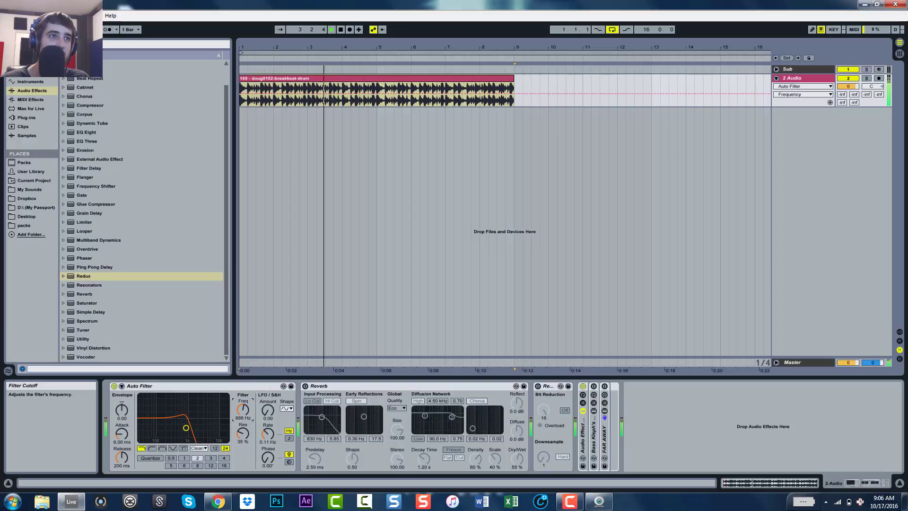
{"action": "mouse_move", "coordinate": [248, 410]}
{"action": "left_mouse_down"}
{"action": "mouse_move", "coordinate": [248, 436]}
{"action": "mouse_move", "coordinate": [248, 410]}
{"action": "left_mouse_up"}
{"action": "key", "text": "space"}
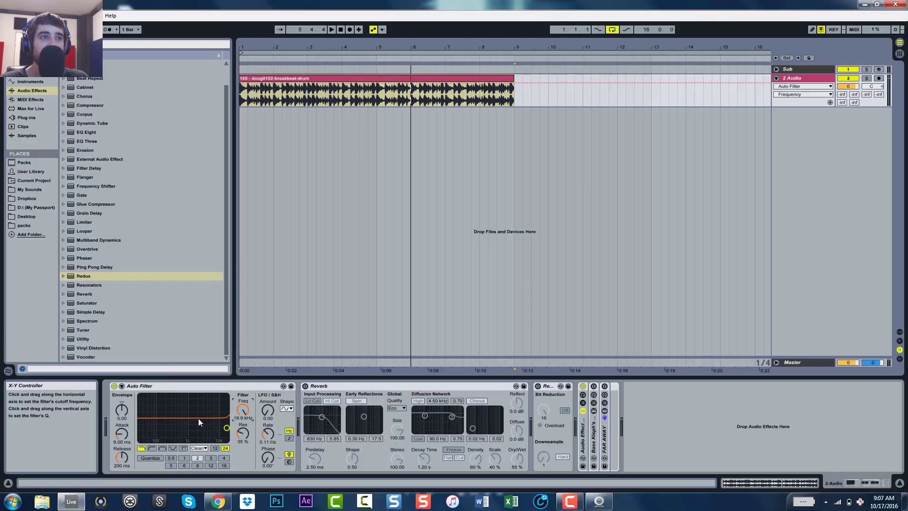
Step: Lower the Auto Filter's cutoff to 5.92 kHz, then deactivate and collapse the device
{"action": "left_click_drag", "start_coordinate": [227, 428], "coordinate": [211, 428]}
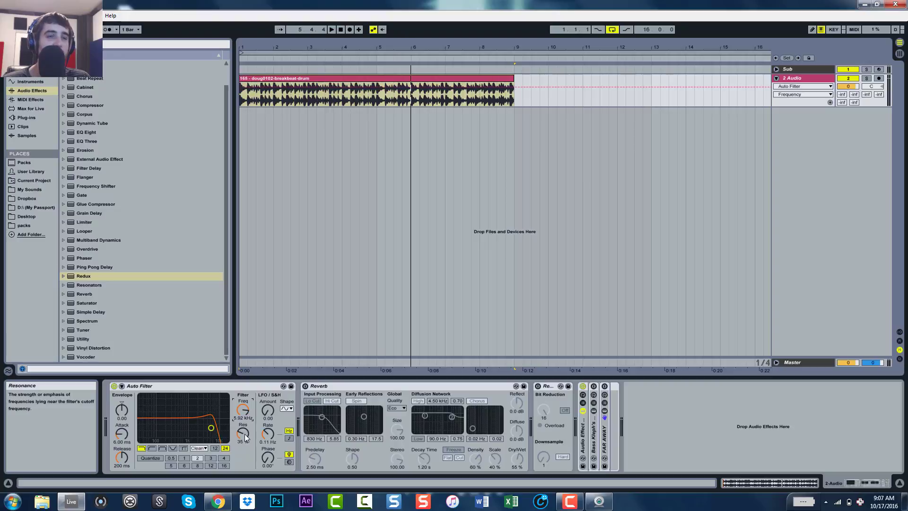
{"action": "left_click", "coordinate": [114, 386]}
{"action": "double_click", "coordinate": [168, 386]}
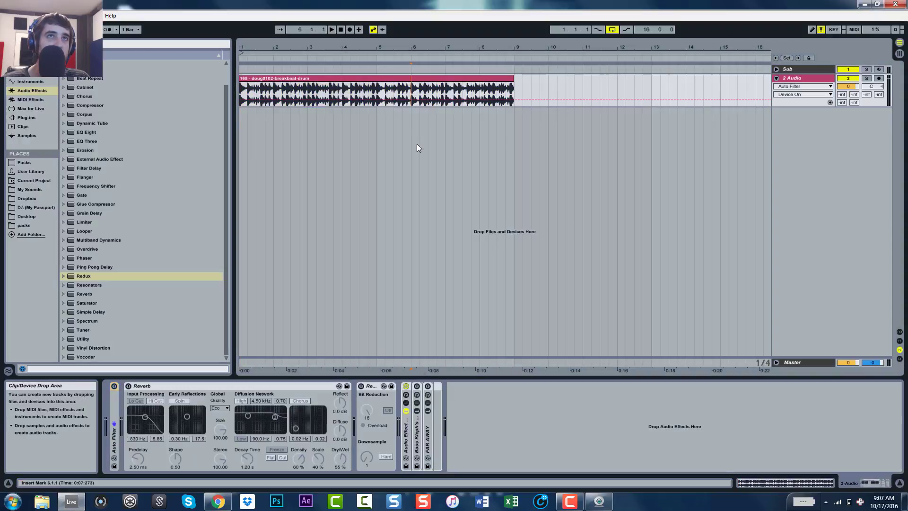
Step: Raise the Reverb's Dry/Wet from 0 to 95 % during playback and disable its input Hi Cut
{"action": "key", "text": "space"}
{"action": "left_click_drag", "start_coordinate": [339, 459], "coordinate": [340, 491]}
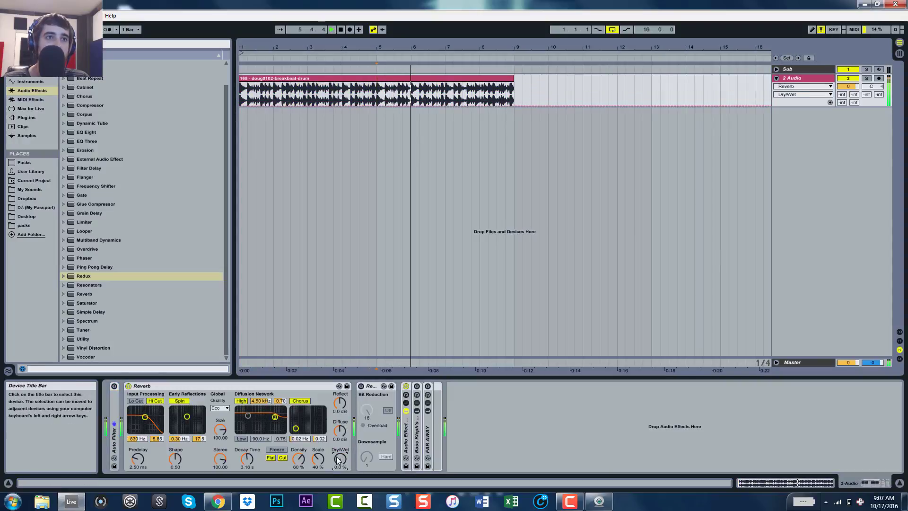
{"action": "left_click_drag", "start_coordinate": [340, 459], "coordinate": [340, 413]}
{"action": "left_click", "coordinate": [155, 400]}
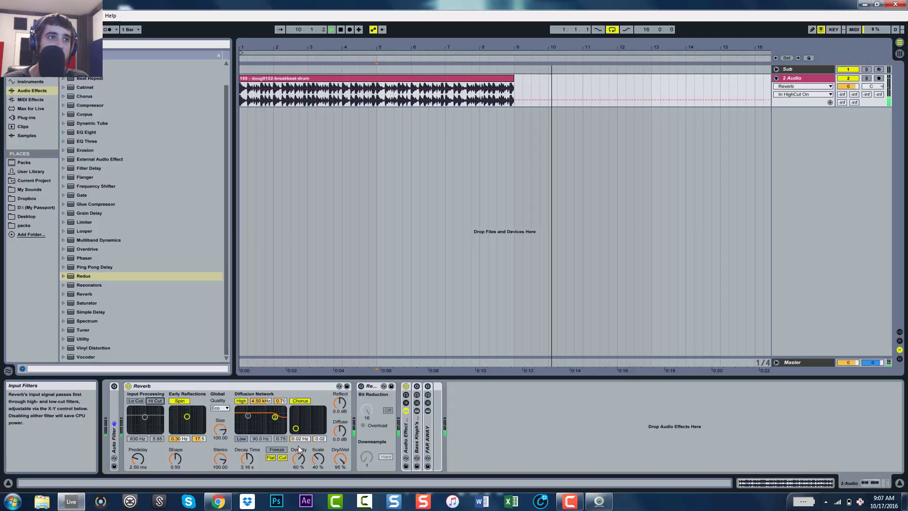
{"action": "key", "text": "space"}
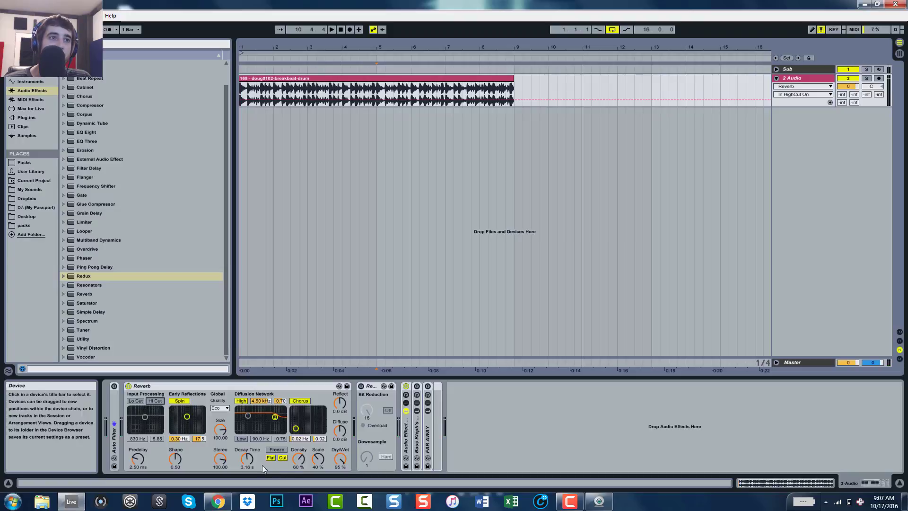
Step: Set the Reverb's decay time to 10.3 s and audition it during playback, leaving Dry/Wet at 0 %
{"action": "left_click", "coordinate": [253, 449]}
{"action": "left_click_drag", "start_coordinate": [251, 450], "coordinate": [251, 435]}
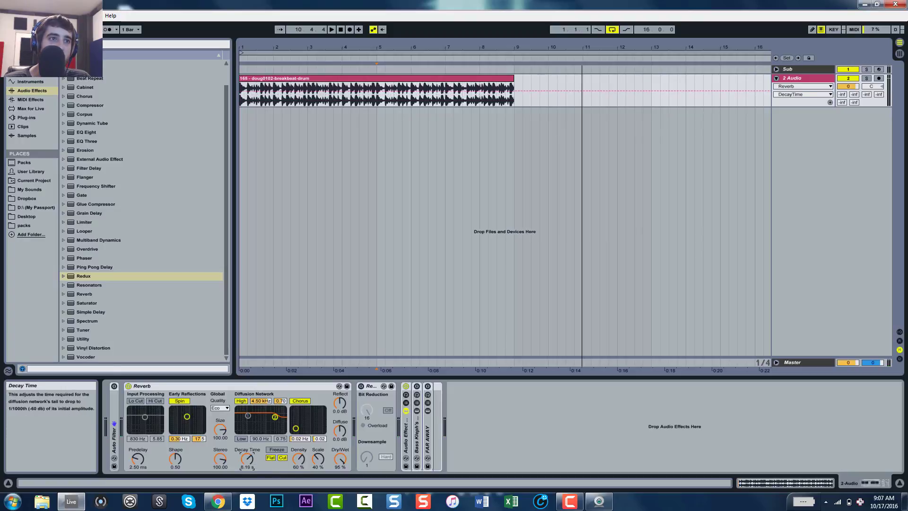
{"action": "key", "text": "space"}
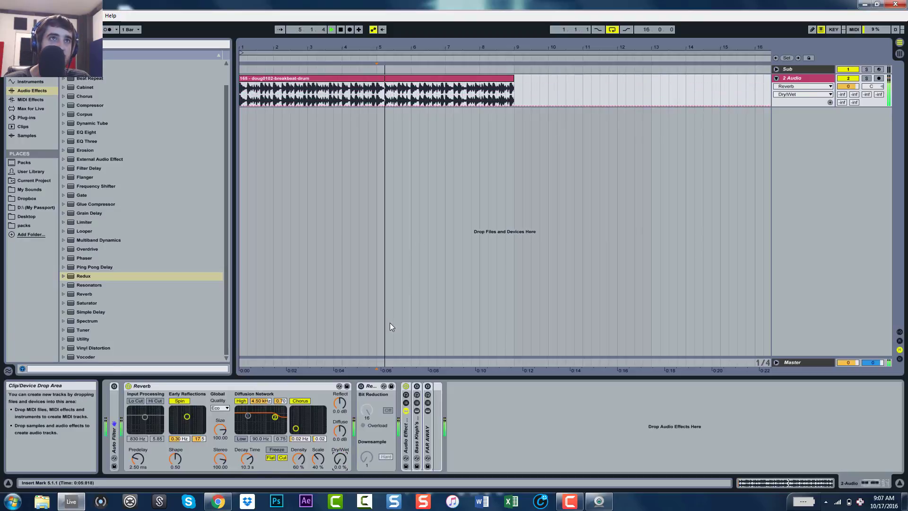
{"action": "mouse_move", "coordinate": [340, 458]}
{"action": "left_mouse_down"}
{"action": "mouse_move", "coordinate": [342, 468]}
{"action": "mouse_move", "coordinate": [342, 431]}
{"action": "mouse_move", "coordinate": [342, 468]}
{"action": "left_mouse_up"}
{"action": "key", "text": "space"}
Step: Deactivate the Reverb and collapse the device
{"action": "double_click", "coordinate": [279, 387]}
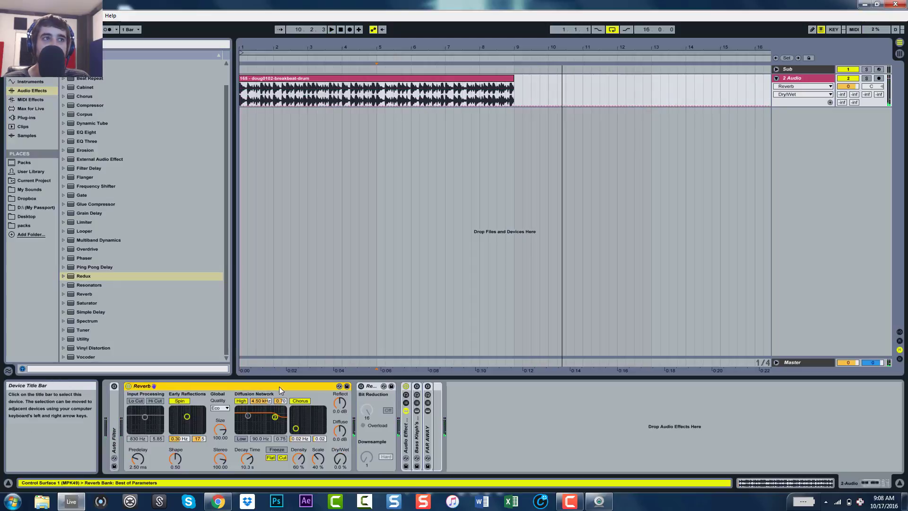
{"action": "left_click", "coordinate": [128, 387]}
{"action": "left_click", "coordinate": [128, 388]}
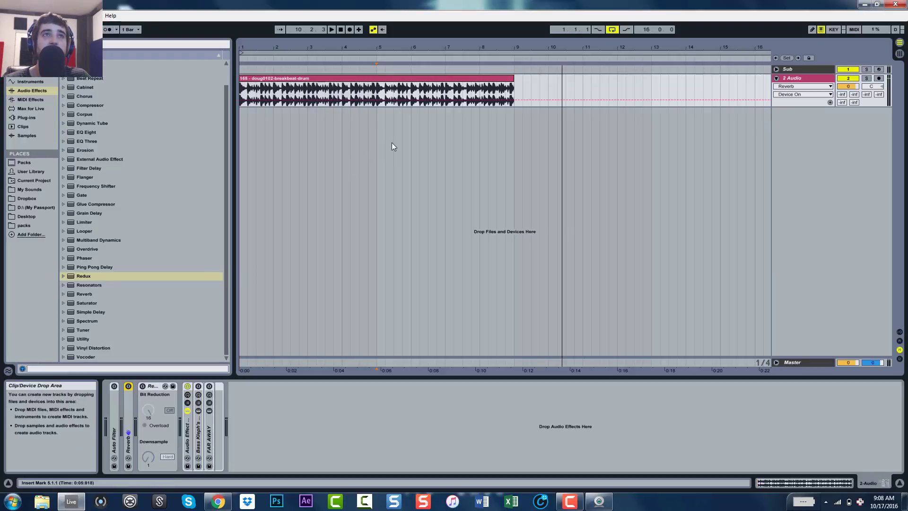
Step: Activate Redux in Soft downsample mode and audition raising the downsampling during playback, then return it to 1.00
{"action": "left_click", "coordinate": [176, 401]}
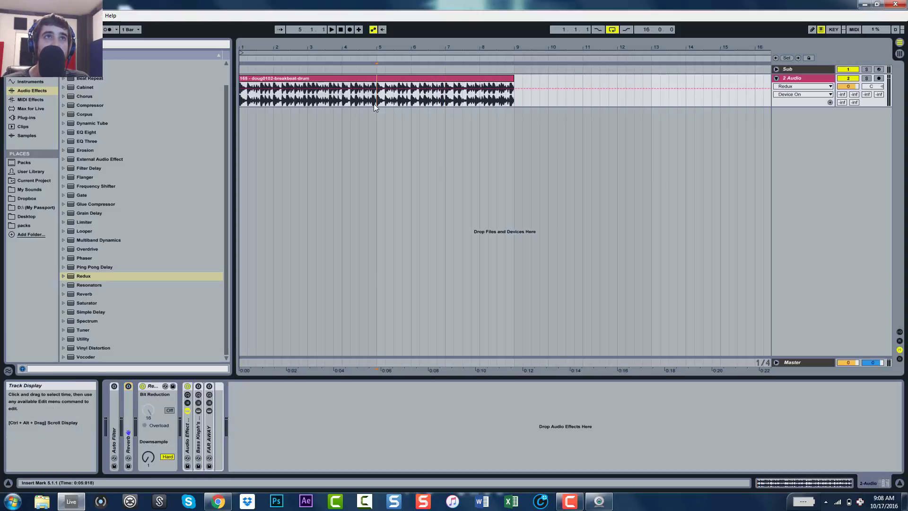
{"action": "key", "text": "space"}
{"action": "left_click", "coordinate": [162, 456]}
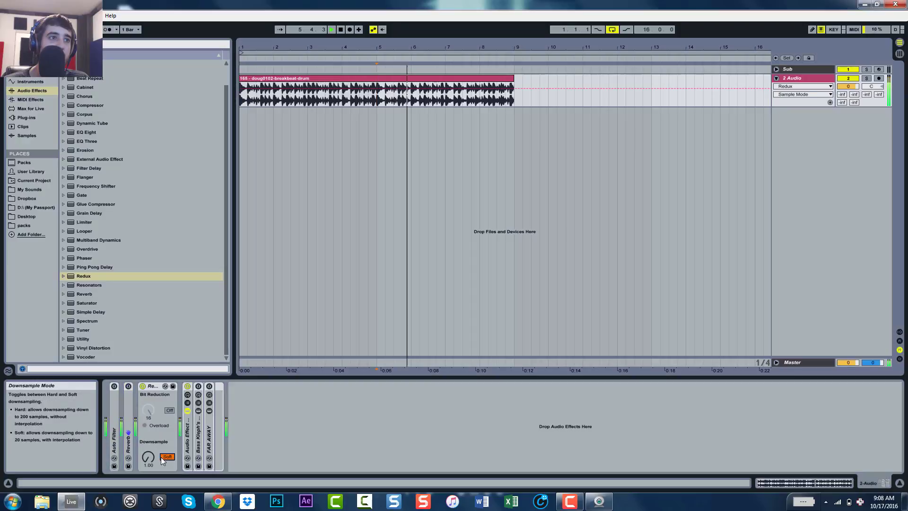
{"action": "left_click_drag", "start_coordinate": [145, 462], "coordinate": [146, 457]}
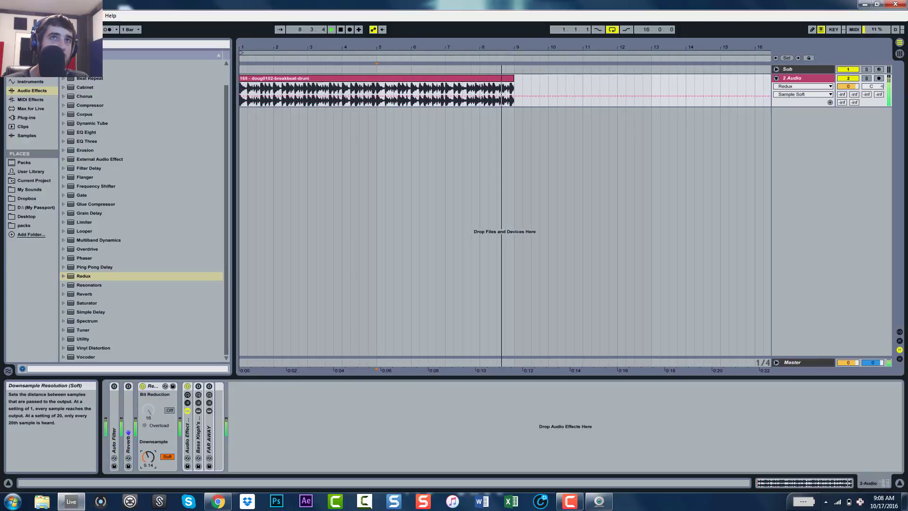
{"action": "key", "text": "space"}
{"action": "left_click_drag", "start_coordinate": [146, 460], "coordinate": [147, 491]}
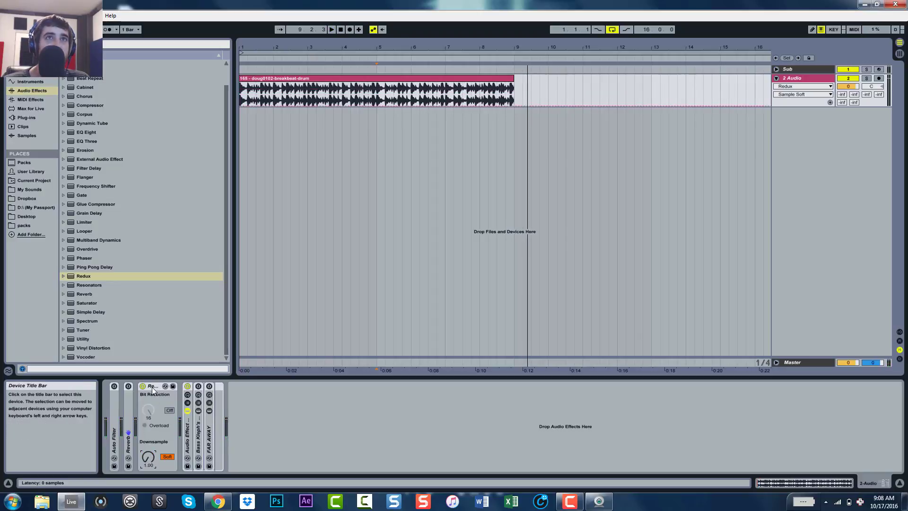
Step: Move Redux ahead of the Auto Filter in the effect chain, then expand and reactivate the Auto Filter
{"action": "left_click_drag", "start_coordinate": [153, 387], "coordinate": [119, 406]}
{"action": "double_click", "coordinate": [160, 411]}
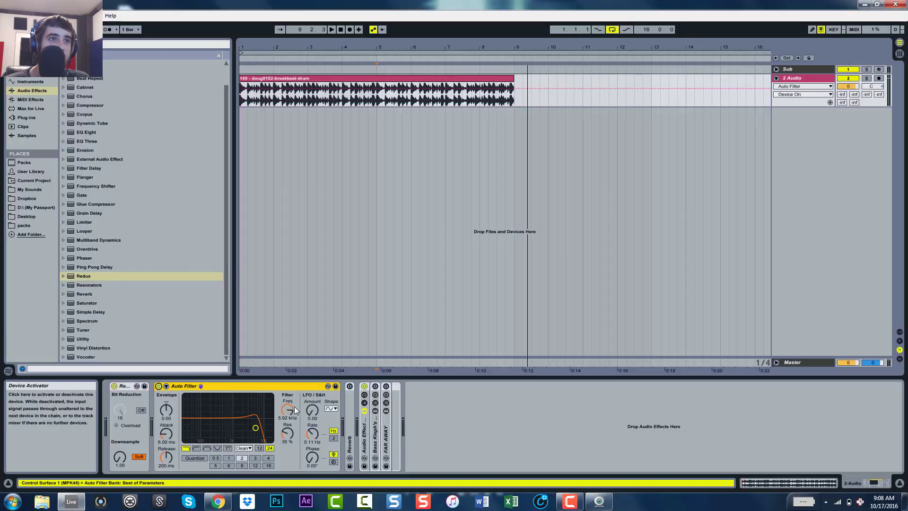
Step: Reset the Auto Filter's cutoff to 19.9 kHz and automate it to fall gradually from bar 7 to bar 10
{"action": "left_click_drag", "start_coordinate": [296, 410], "coordinate": [296, 373]}
{"action": "left_click_drag", "start_coordinate": [445, 97], "coordinate": [548, 94]}
{"action": "left_click", "coordinate": [446, 91]}
{"action": "left_click", "coordinate": [472, 97]}
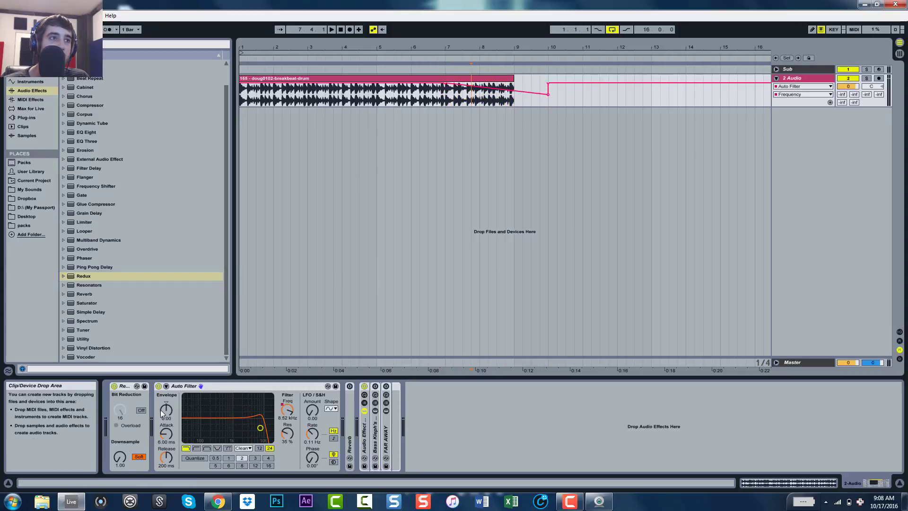
Step: Automate Redux's soft downsampling to climb from bar 7 to about 8.76 at bar 10, and play back the result
{"action": "left_click", "coordinate": [137, 456]}
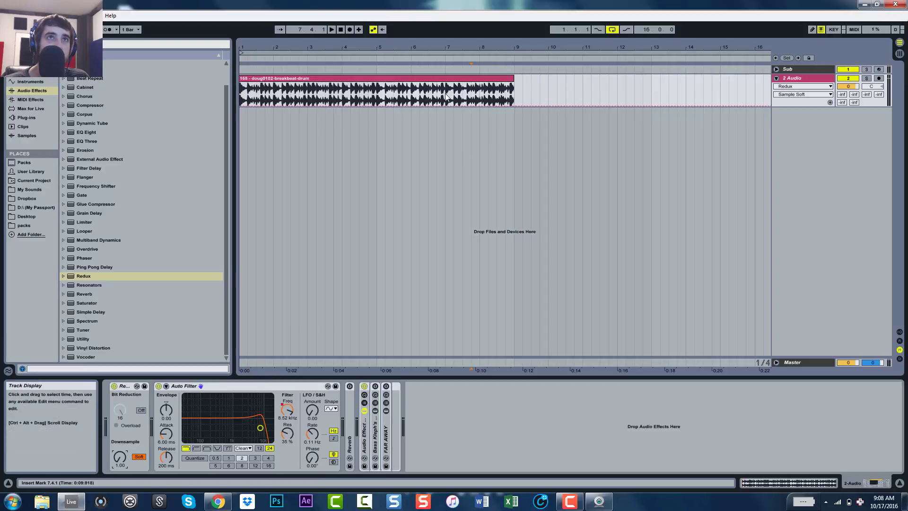
{"action": "left_click_drag", "start_coordinate": [445, 92], "coordinate": [503, 97]}
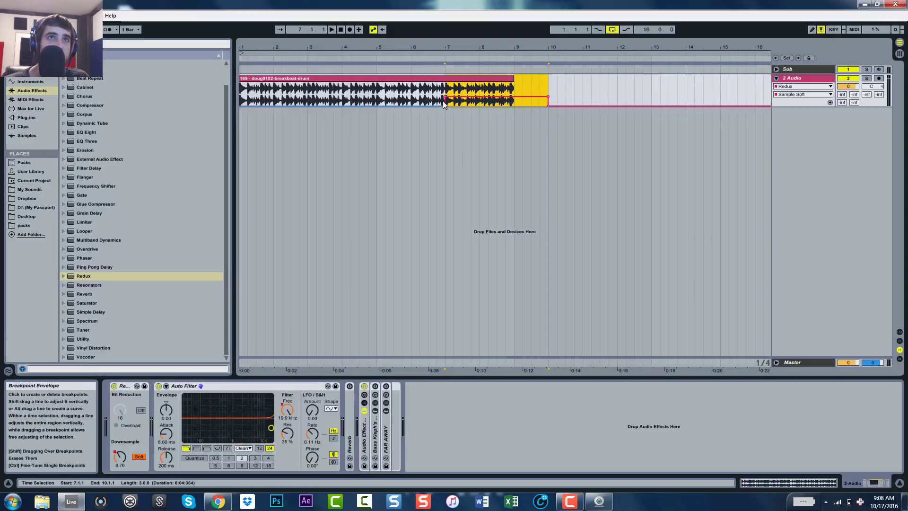
{"action": "left_click_drag", "start_coordinate": [445, 98], "coordinate": [444, 105]}
{"action": "left_click", "coordinate": [445, 92]}
{"action": "key", "text": "space"}
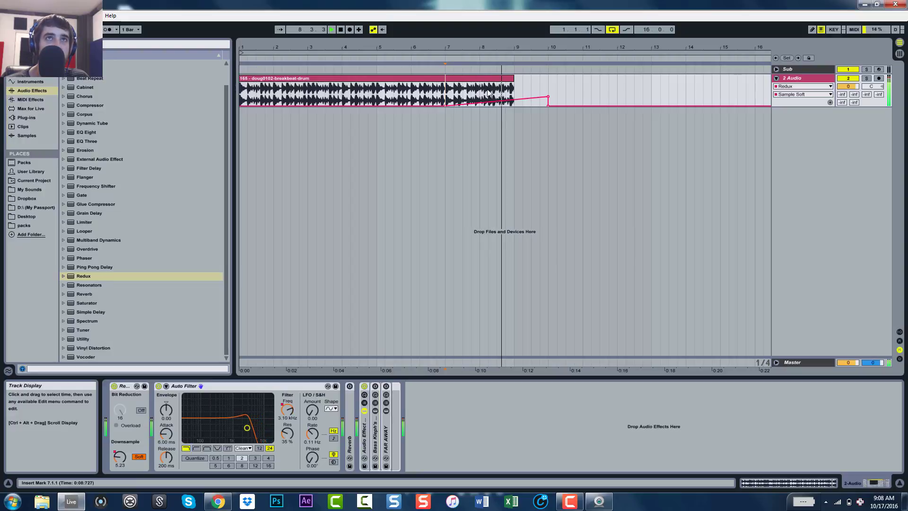
{"action": "key", "text": "space"}
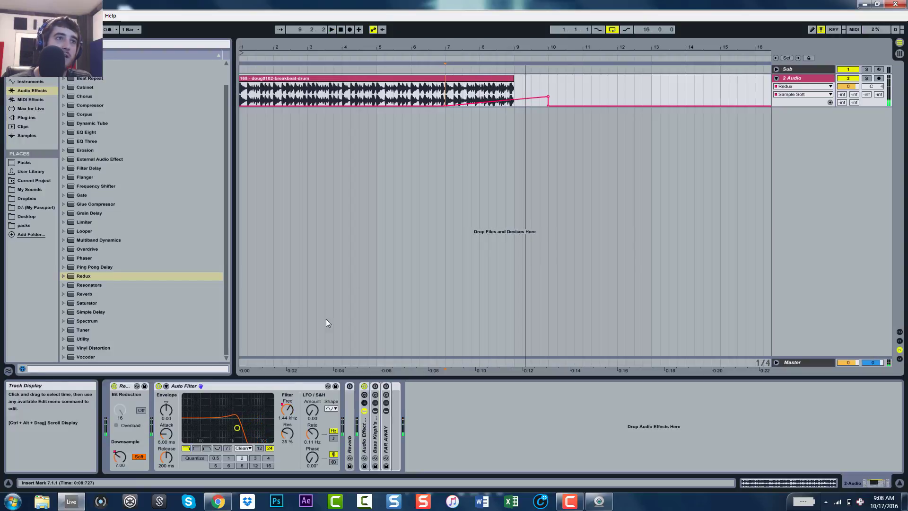
Step: Expand and reactivate the Reverb, and automate its Dry/Wet to rise gradually from bar 7 to bar 13
{"action": "double_click", "coordinate": [350, 425]}
{"action": "left_click", "coordinate": [349, 386]}
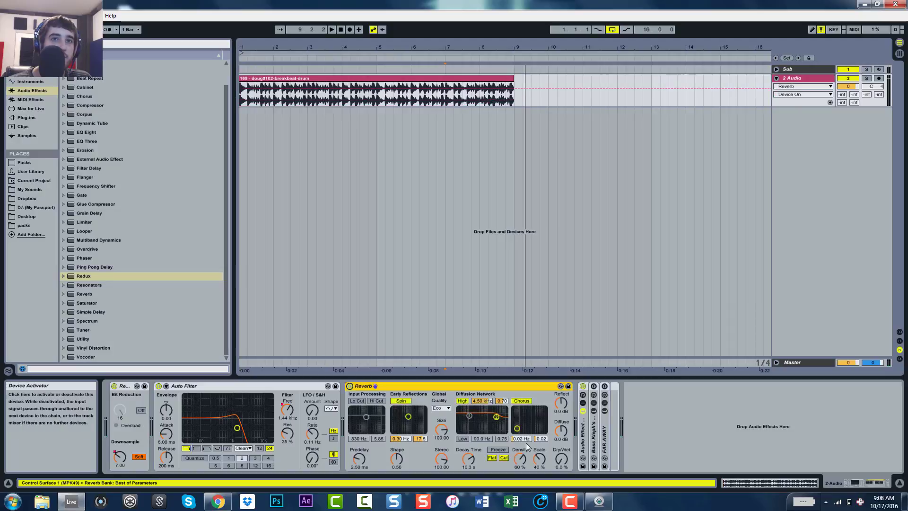
{"action": "left_click", "coordinate": [561, 459]}
{"action": "left_click_drag", "start_coordinate": [447, 93], "coordinate": [651, 84]}
{"action": "left_click", "coordinate": [446, 100]}
{"action": "left_click", "coordinate": [551, 86]}
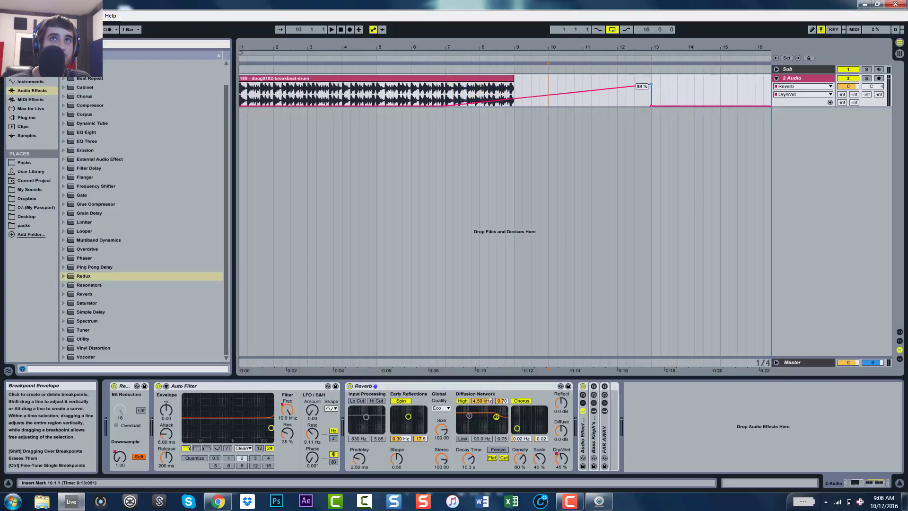
Step: Play back the drum loop from the middle of bar 6 to hear the combined effect automation
{"action": "left_click", "coordinate": [428, 93]}
{"action": "key", "text": "space"}
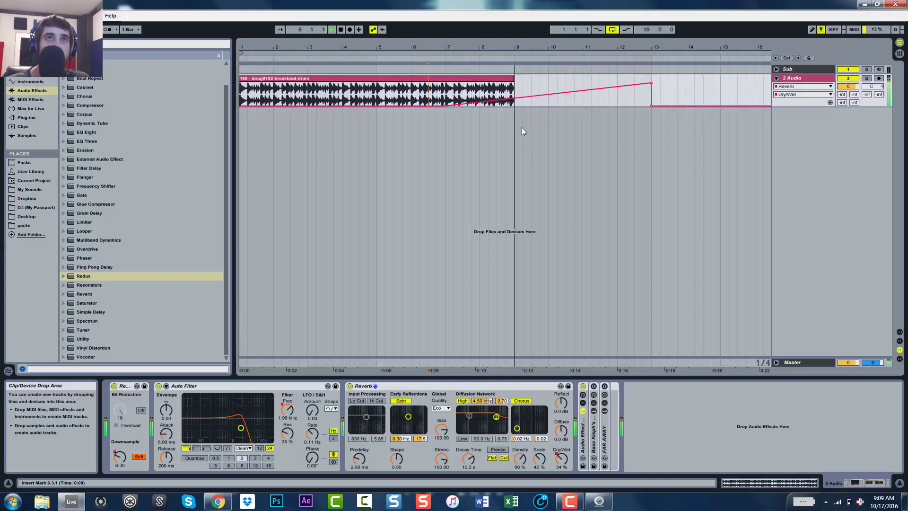
Step: Stop playback, and collapse and deactivate the Redux, Auto Filter and Reverb devices
{"action": "key", "text": "space"}
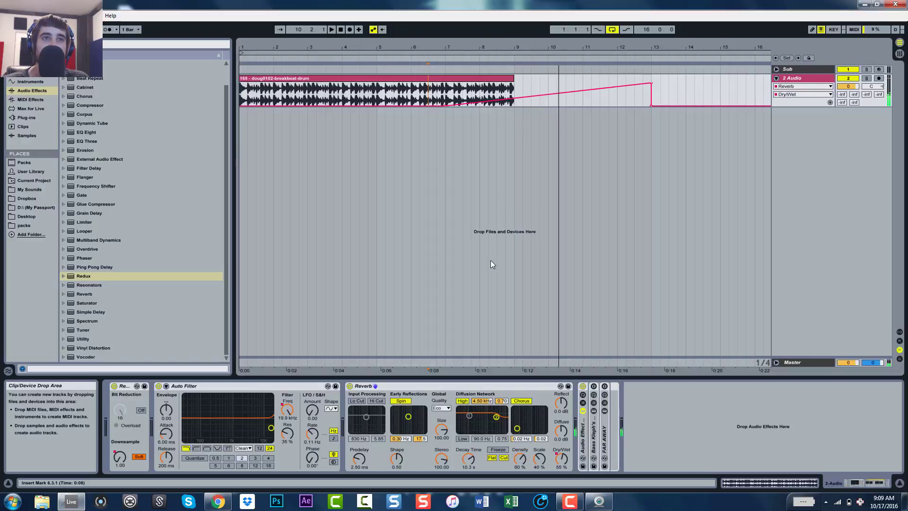
{"action": "double_click", "coordinate": [427, 387]}
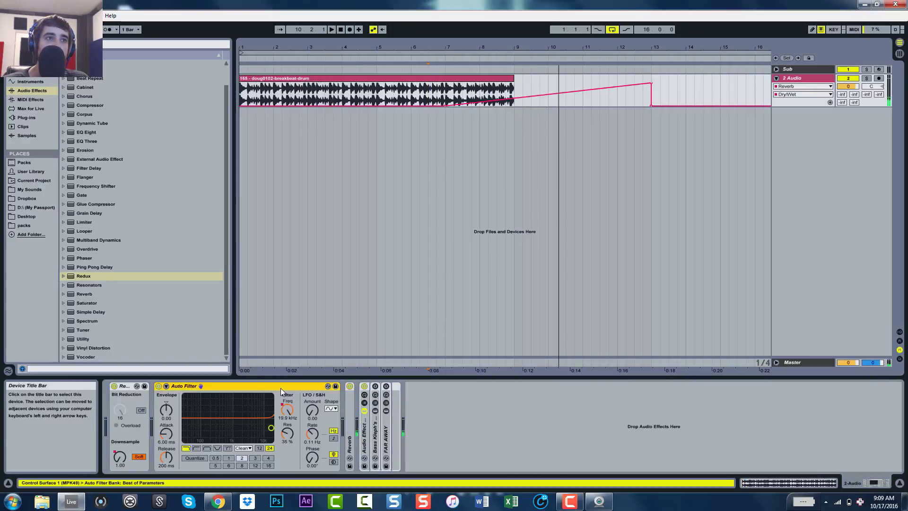
{"action": "double_click", "coordinate": [280, 386]}
{"action": "double_click", "coordinate": [125, 387]}
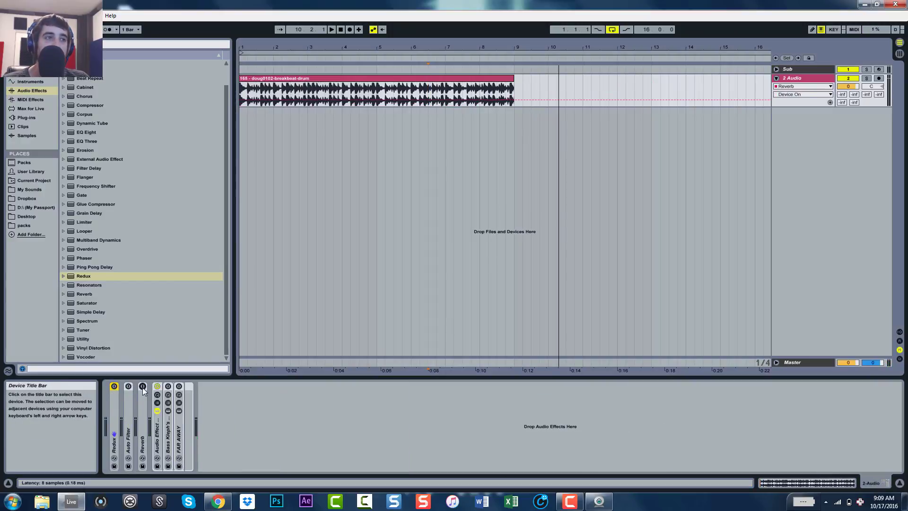
Step: Expand the Bass Kleph's Easy Wash Out and FAR AWAY racks, activating only Easy Wash Out
{"action": "double_click", "coordinate": [179, 435]}
{"action": "double_click", "coordinate": [168, 432]}
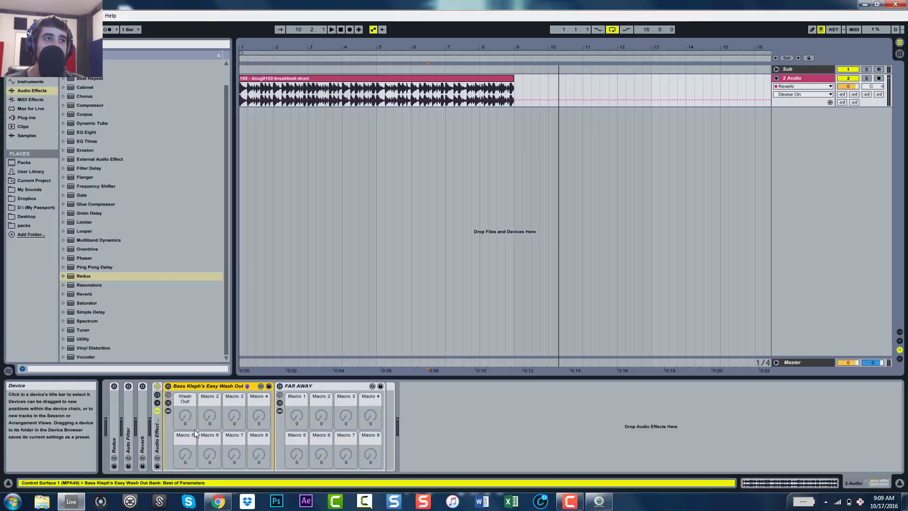
{"action": "left_click", "coordinate": [168, 395]}
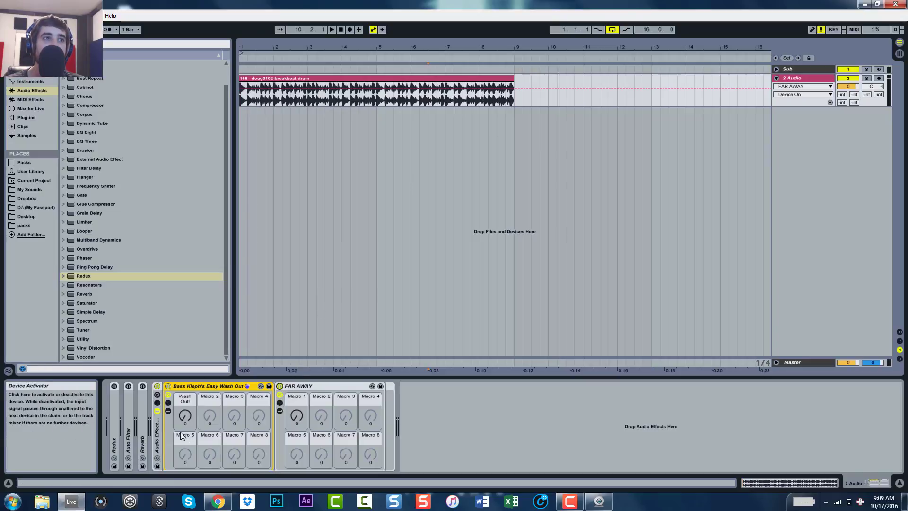
{"action": "left_click", "coordinate": [286, 389]}
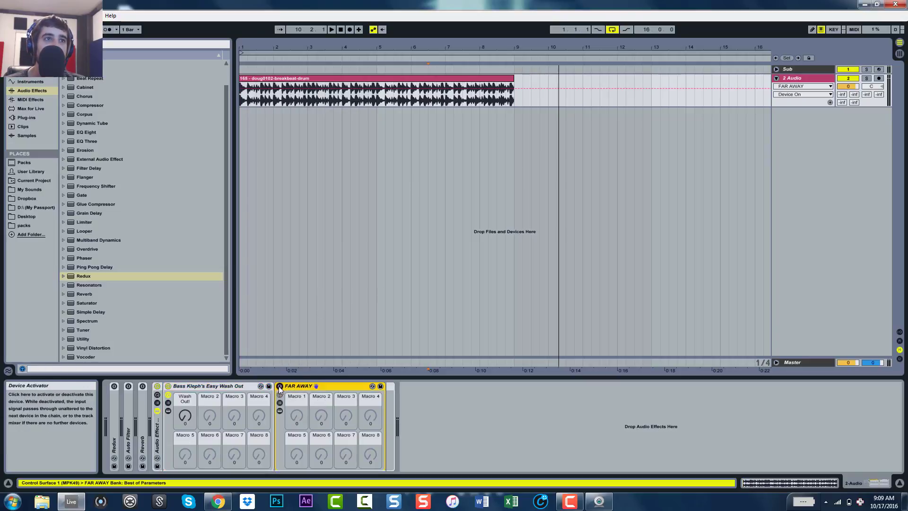
Step: Automate the Wash Out! macro to rise gradually from bar 5 to its maximum at bar 13 while playing back the result
{"action": "left_click", "coordinate": [190, 415]}
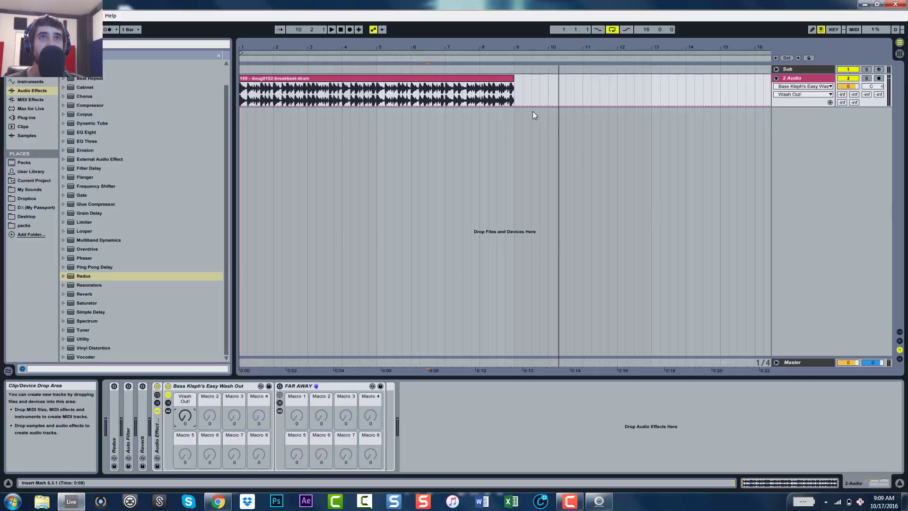
{"action": "left_click_drag", "start_coordinate": [652, 92], "coordinate": [391, 90]}
{"action": "left_click", "coordinate": [377, 90]}
{"action": "key", "text": "space"}
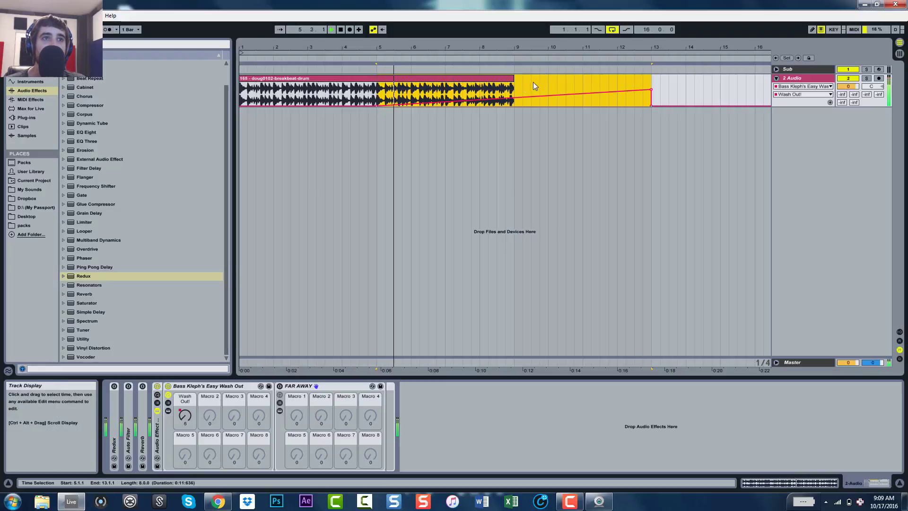
{"action": "left_click_drag", "start_coordinate": [653, 90], "coordinate": [651, 84]}
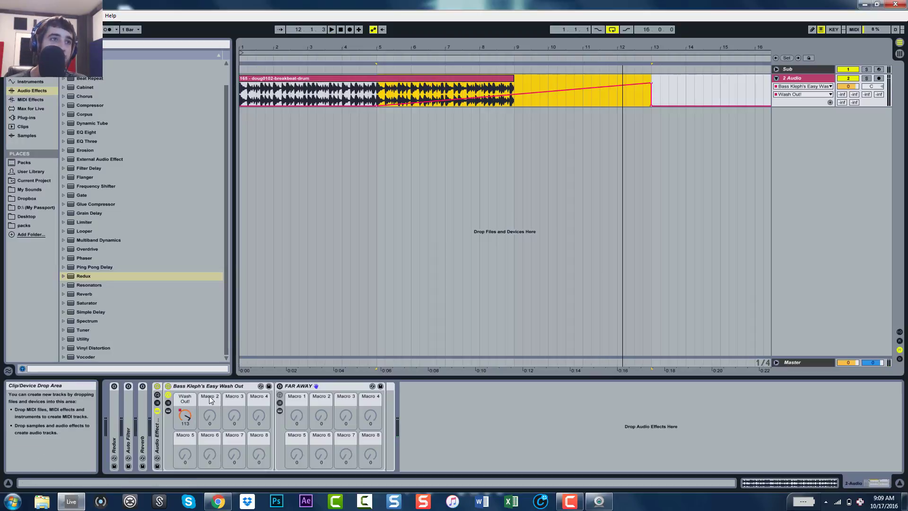
Step: Delete the Wash Out! macro's automation
{"action": "right_click", "coordinate": [185, 415]}
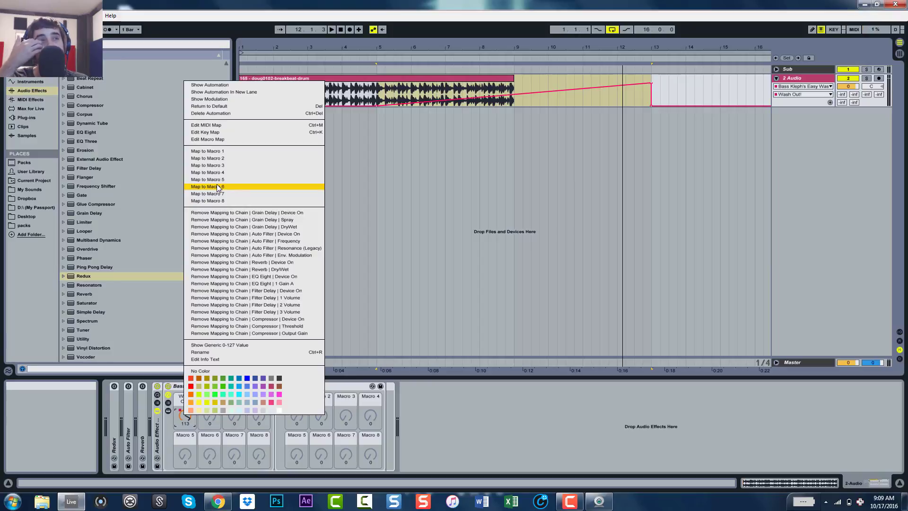
{"action": "left_click", "coordinate": [534, 432]}
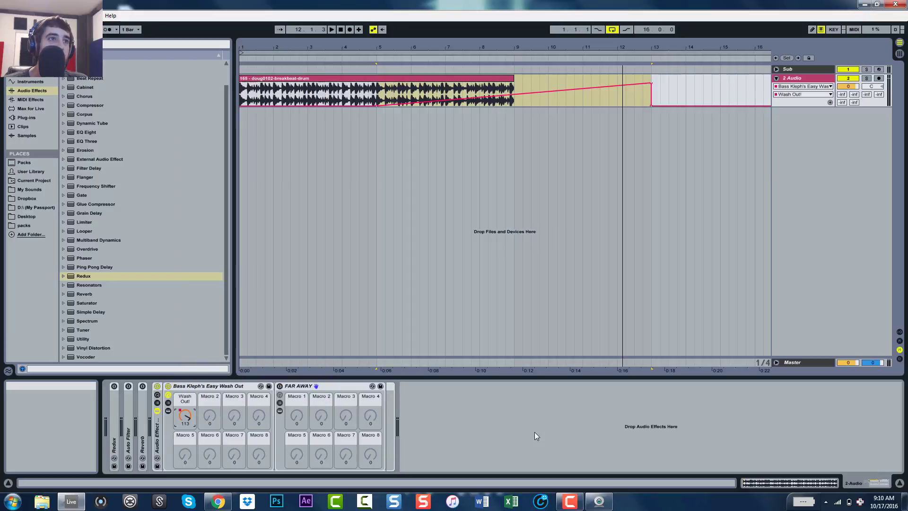
{"action": "right_click", "coordinate": [188, 419]}
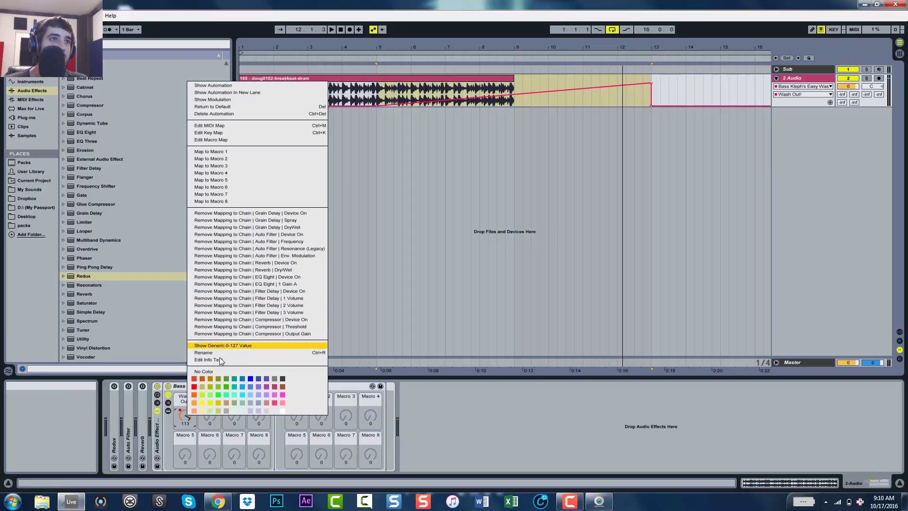
{"action": "left_click", "coordinate": [213, 113]}
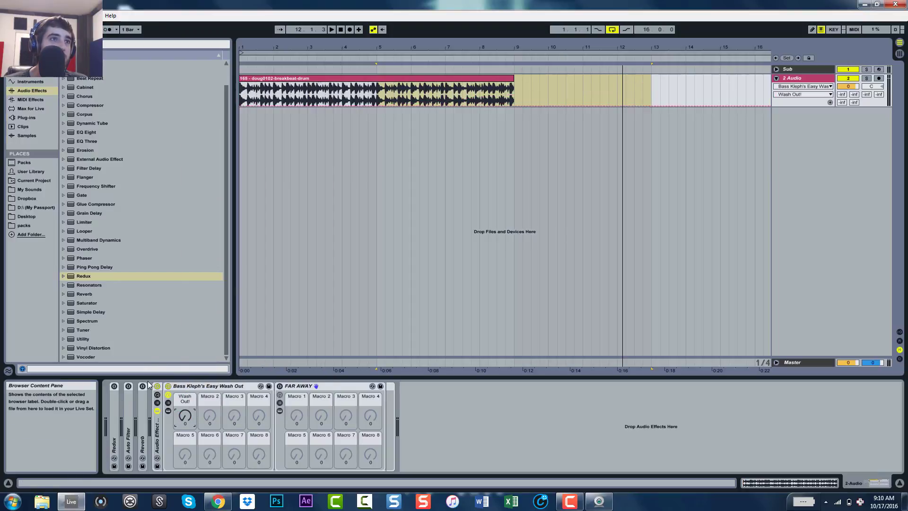
Step: Show the devices inside the Easy Wash Out rack, and play back the loop while trying the Wash Out! macro
{"action": "left_click", "coordinate": [169, 411]}
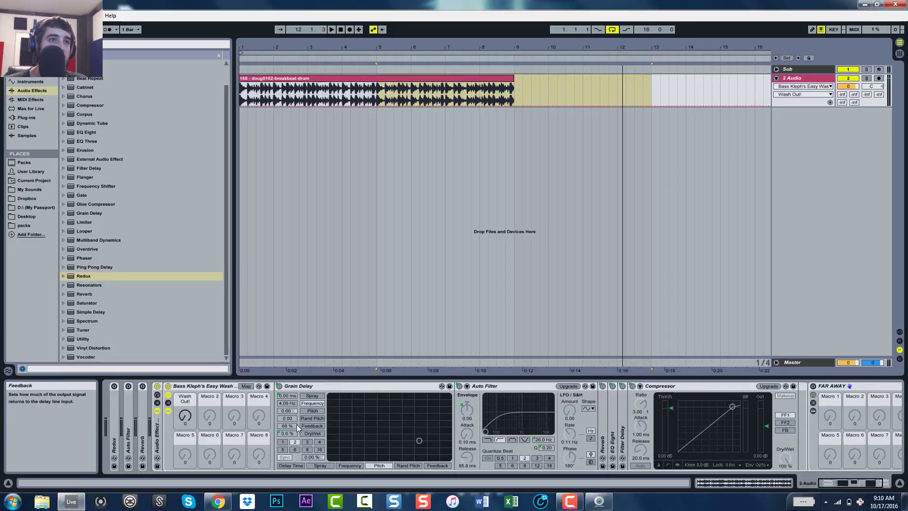
{"action": "left_click", "coordinate": [350, 386]}
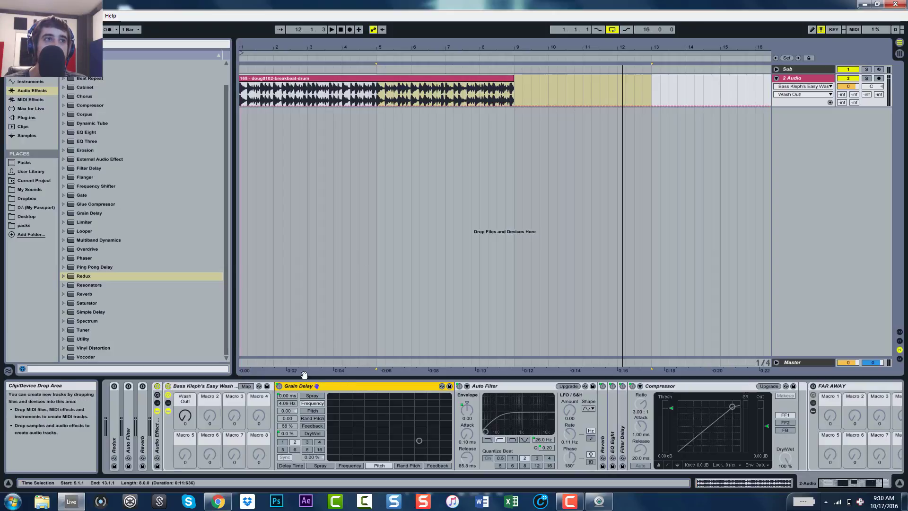
{"action": "key", "text": "space"}
{"action": "mouse_move", "coordinate": [185, 415]}
{"action": "left_mouse_down"}
{"action": "mouse_move", "coordinate": [185, 361]}
{"action": "mouse_move", "coordinate": [185, 422]}
{"action": "left_mouse_up"}
{"action": "key", "text": "space"}
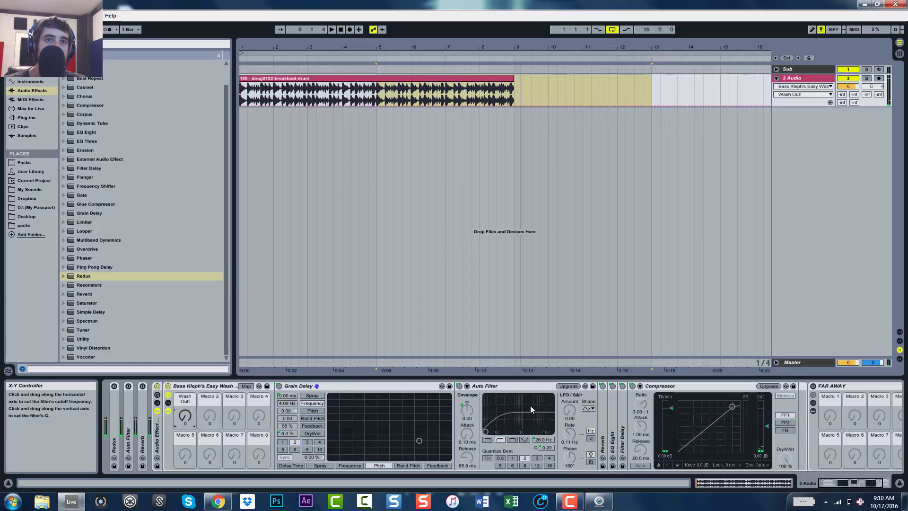
Step: Upgrade the rack's Auto Filter, expand its Filter Delay, and inspect the Reverb's Dry/Wet before collapsing the Reverb again
{"action": "left_click", "coordinate": [569, 386]}
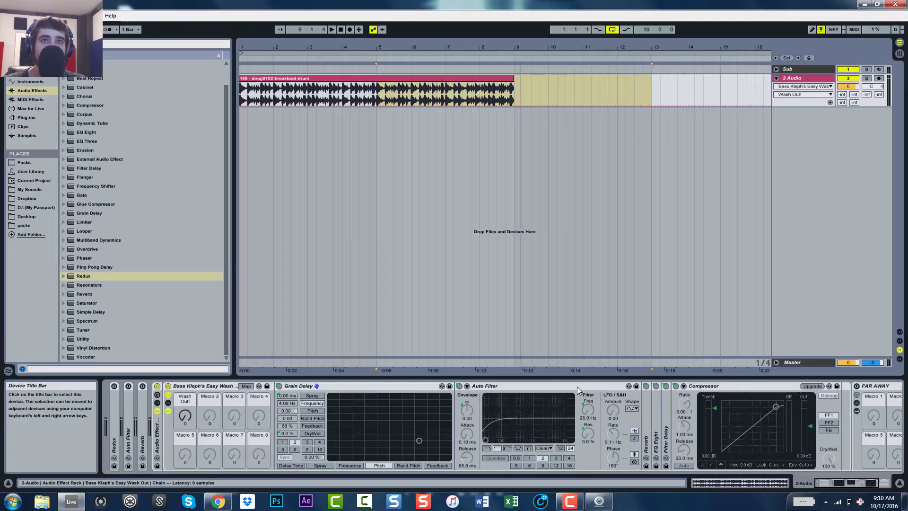
{"action": "double_click", "coordinate": [665, 416]}
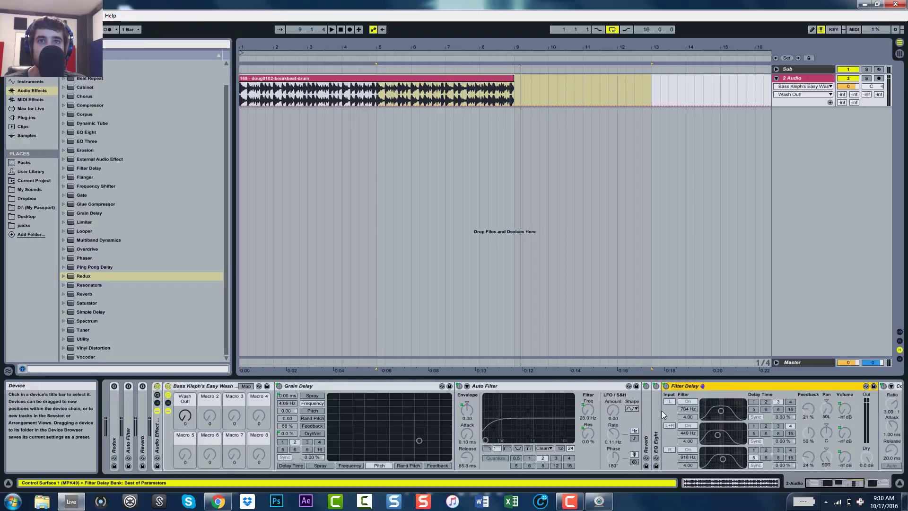
{"action": "double_click", "coordinate": [646, 407]}
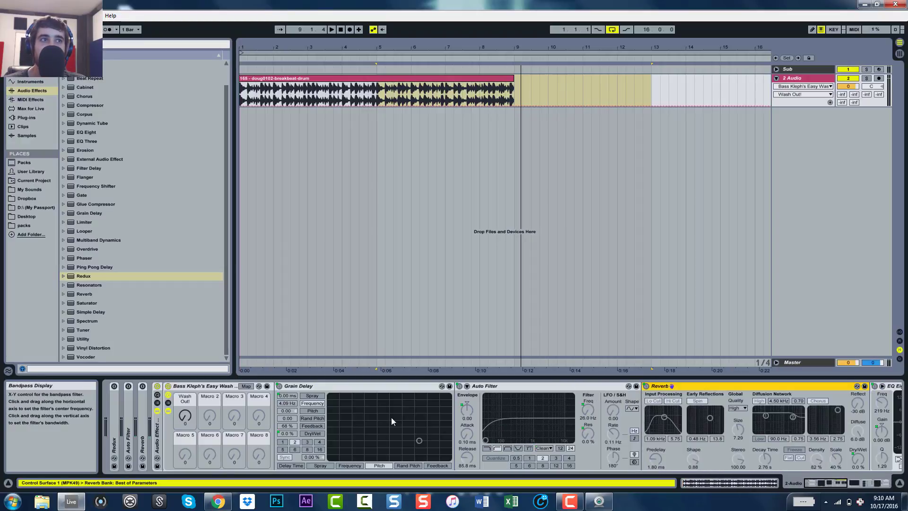
{"action": "left_click_drag", "start_coordinate": [821, 484], "coordinate": [825, 484]}
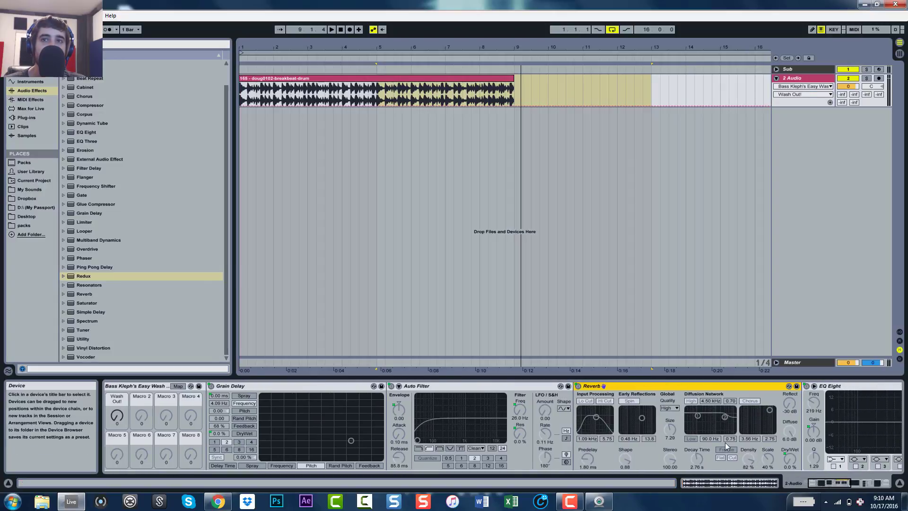
{"action": "left_click", "coordinate": [790, 461]}
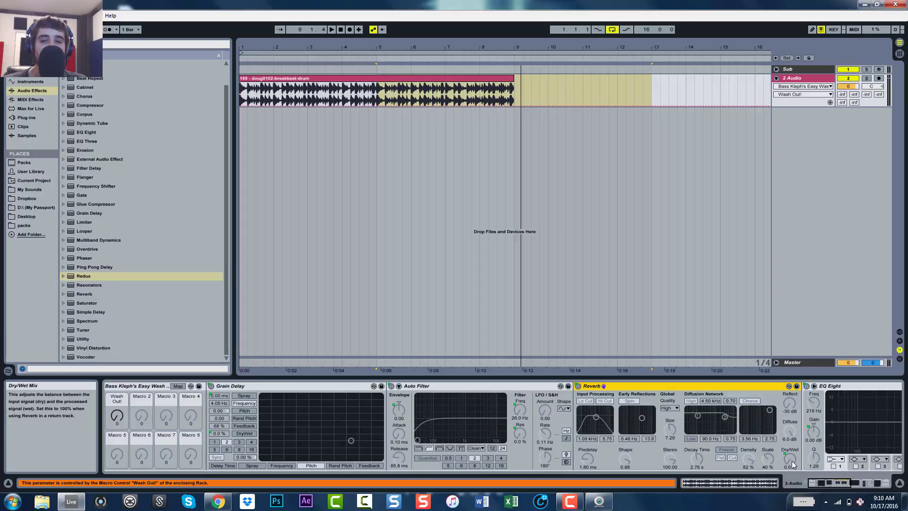
{"action": "double_click", "coordinate": [662, 386]}
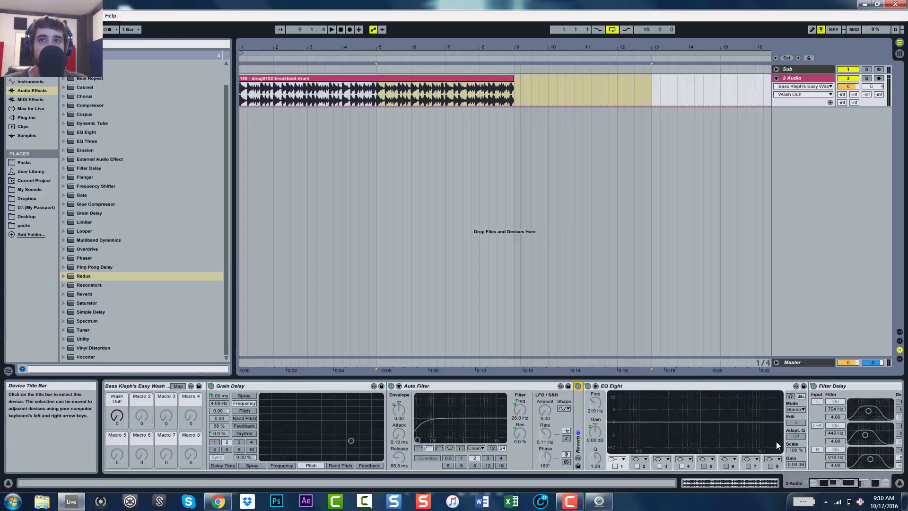
Step: Hide the Info View, and raise the Wash Out! macro to 127 while the loop plays
{"action": "mouse_move", "coordinate": [824, 483]}
{"action": "left_mouse_down"}
{"action": "mouse_move", "coordinate": [856, 486]}
{"action": "mouse_move", "coordinate": [829, 501]}
{"action": "mouse_move", "coordinate": [832, 490]}
{"action": "left_mouse_up"}
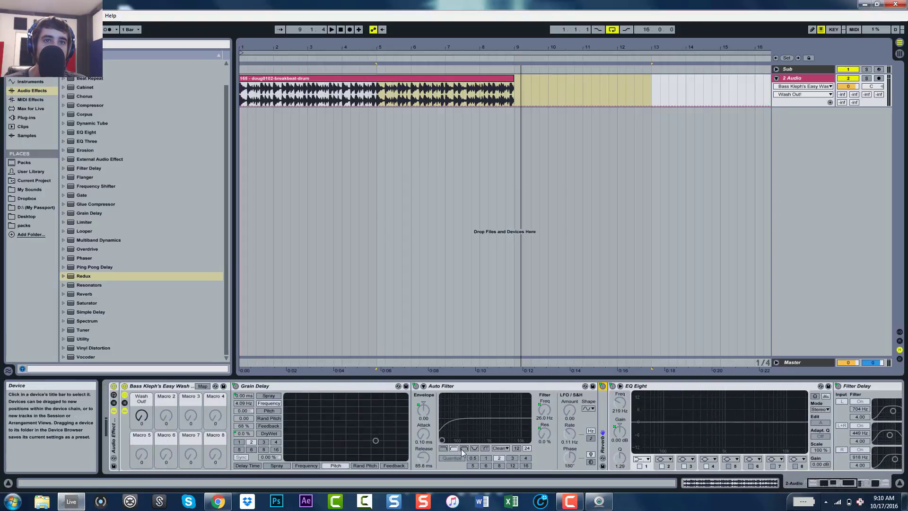
{"action": "left_click", "coordinate": [8, 483]}
{"action": "left_click_drag", "start_coordinate": [831, 484], "coordinate": [834, 484]}
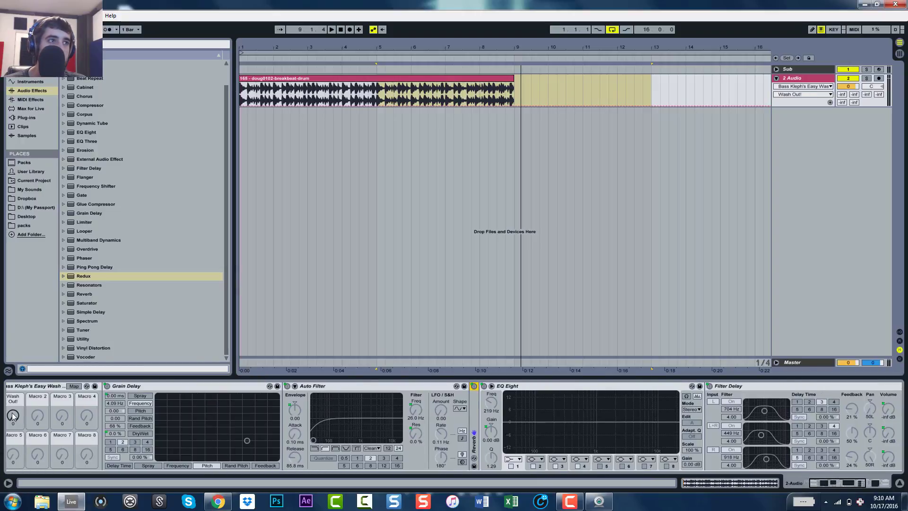
{"action": "key", "text": "space"}
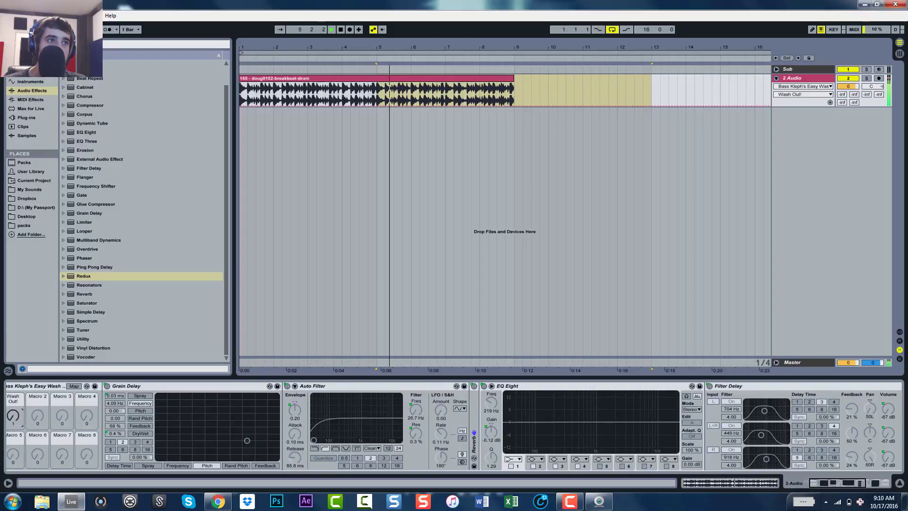
{"action": "left_click_drag", "start_coordinate": [13, 416], "coordinate": [13, 372]}
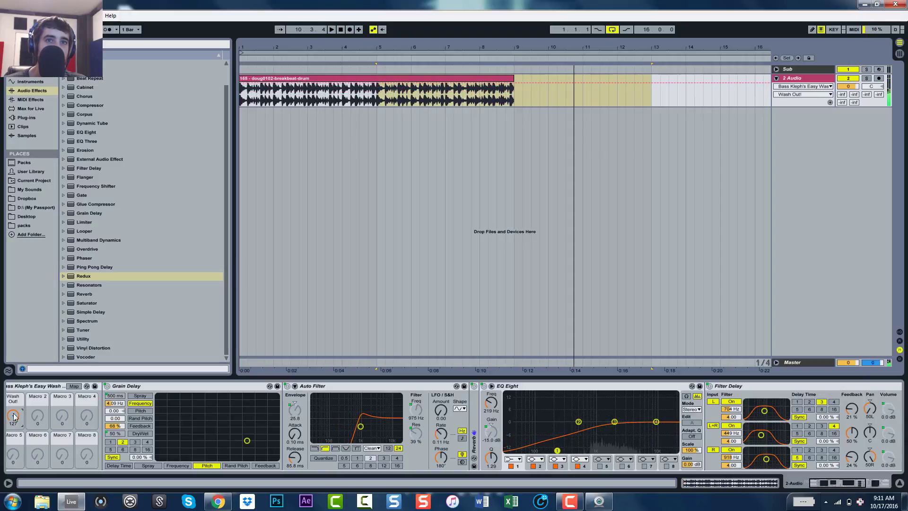
Step: Collapse the EQ Eight and Filter Delay inside the Easy Wash Out rack
{"action": "left_click", "coordinate": [838, 486]}
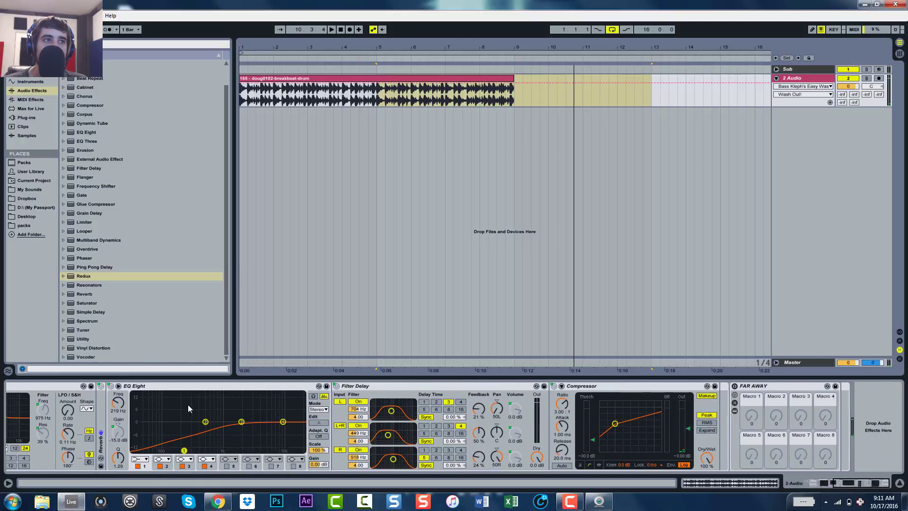
{"action": "double_click", "coordinate": [190, 386]}
{"action": "double_click", "coordinate": [190, 387]}
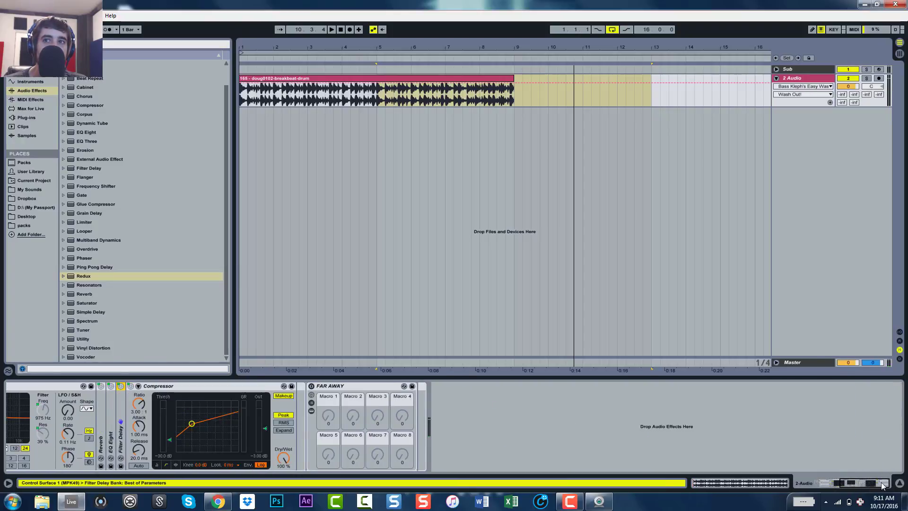
{"action": "left_click_drag", "start_coordinate": [883, 485], "coordinate": [783, 489]}
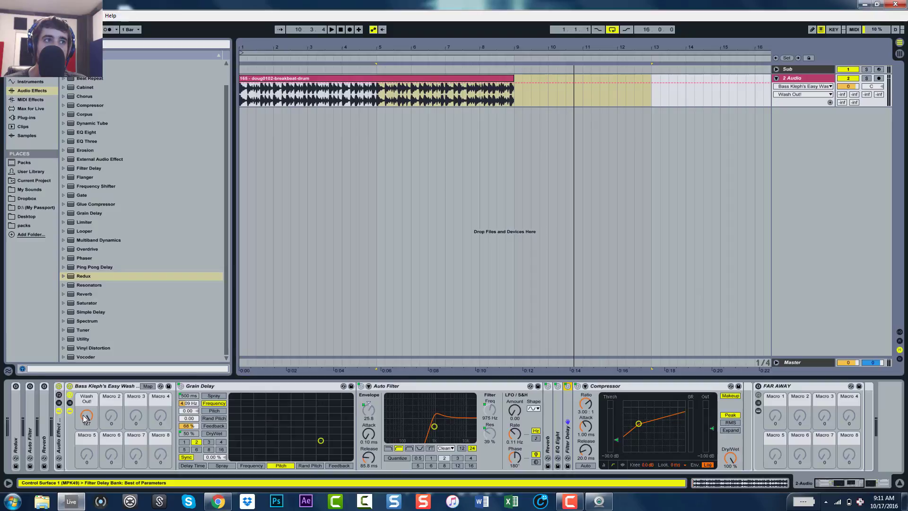
Step: Play back the loop with the Wash Out! macro at full, and return the macro to 0
{"action": "key", "text": "space"}
{"action": "mouse_move", "coordinate": [85, 418]}
{"action": "left_mouse_down"}
{"action": "mouse_move", "coordinate": [84, 479]}
{"action": "mouse_move", "coordinate": [88, 419]}
{"action": "left_mouse_up"}
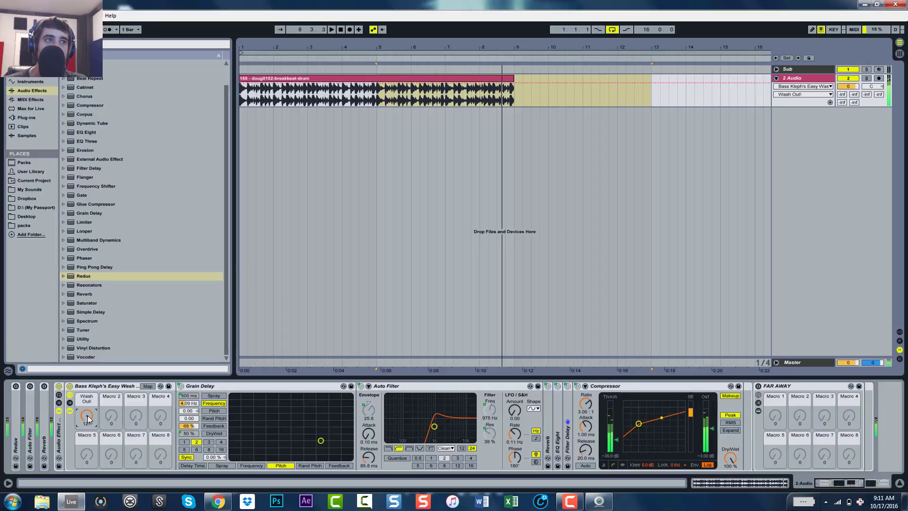
{"action": "left_click_drag", "start_coordinate": [87, 418], "coordinate": [87, 478]}
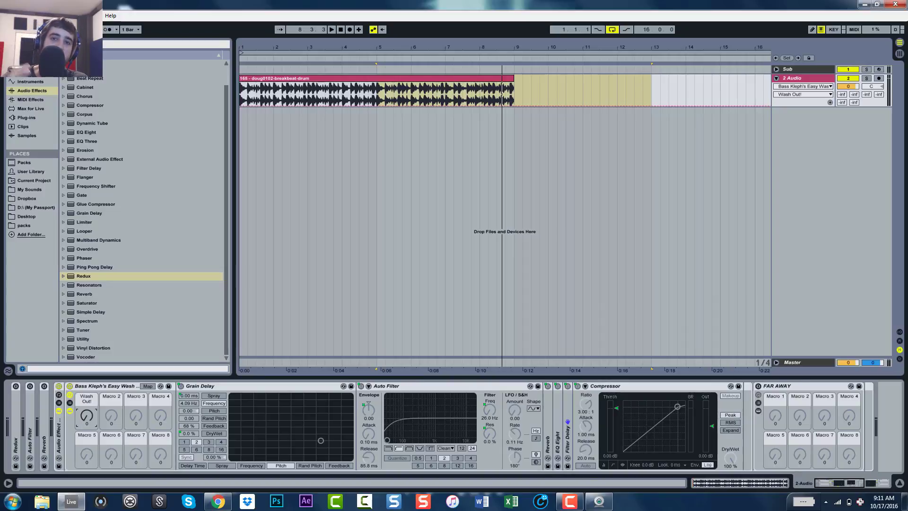
Step: Collapse the Grain Delay, Auto Filter and Compressor inside the Easy Wash Out rack, leaving the rack itself expanded and selected
{"action": "double_click", "coordinate": [229, 388]}
{"action": "double_click", "coordinate": [283, 384]}
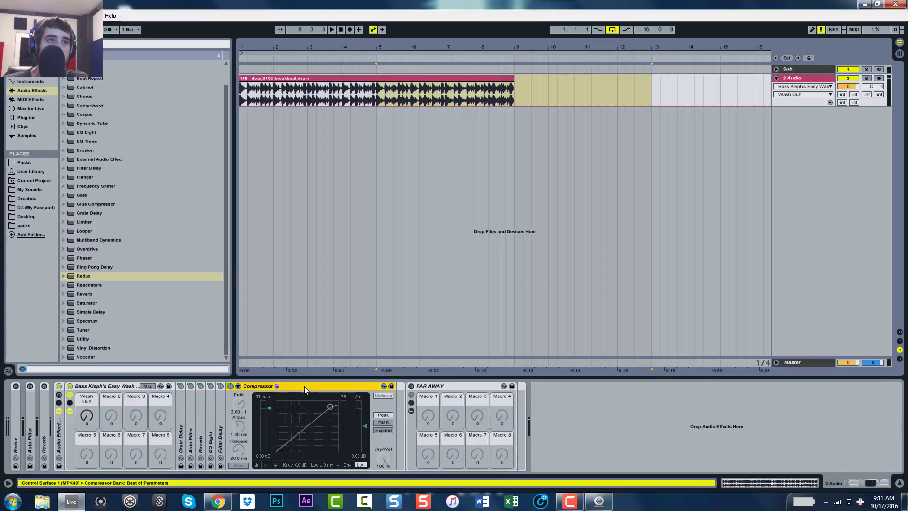
{"action": "double_click", "coordinate": [304, 385]}
{"action": "left_click", "coordinate": [117, 388]}
{"action": "double_click", "coordinate": [117, 388]}
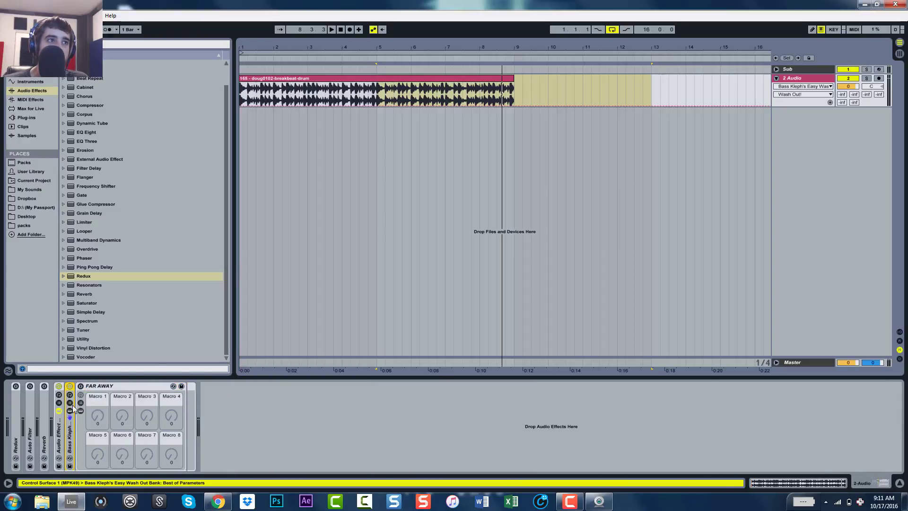
{"action": "double_click", "coordinate": [70, 439]}
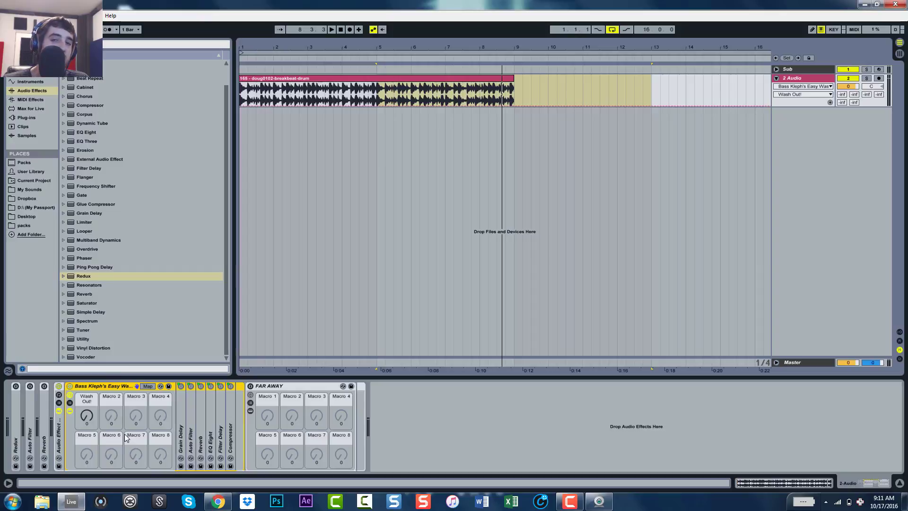
{"action": "left_click", "coordinate": [123, 387]}
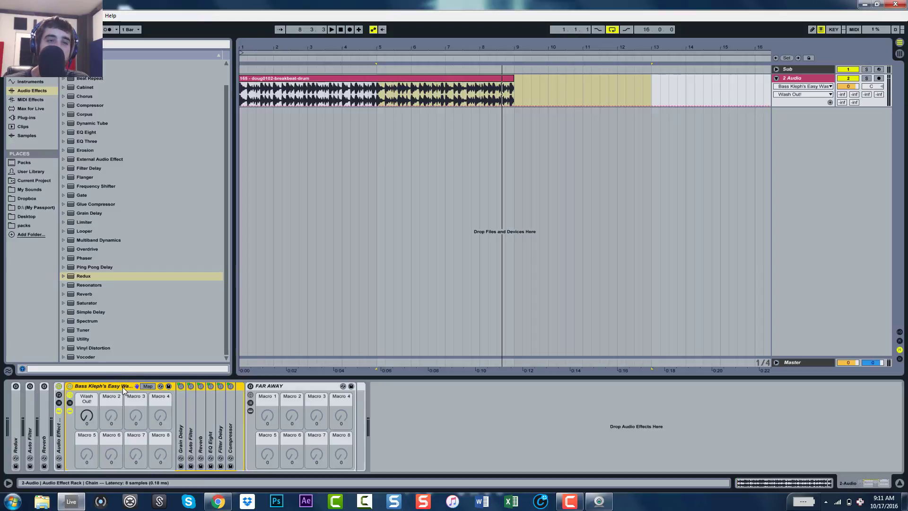
Step: Collapse the Easy Wash Out rack, leave the FAR AWAY rack expanded, and switch the FAR AWAY rack on
{"action": "double_click", "coordinate": [123, 386]}
{"action": "double_click", "coordinate": [135, 387]}
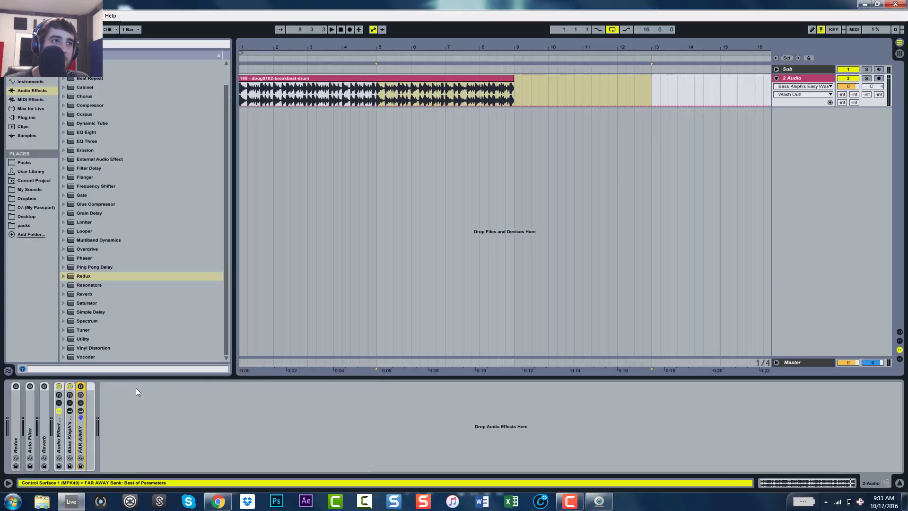
{"action": "double_click", "coordinate": [79, 429]}
{"action": "left_click", "coordinate": [81, 385]}
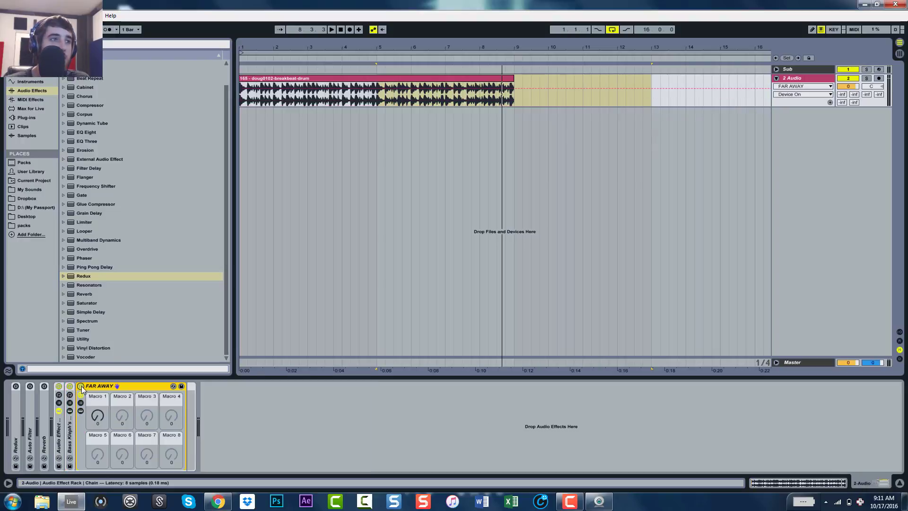
Step: Play the loop from bar 5 while raising the FAR AWAY rack's Macro 1 to 127, and return the macro to 0
{"action": "left_click", "coordinate": [376, 103]}
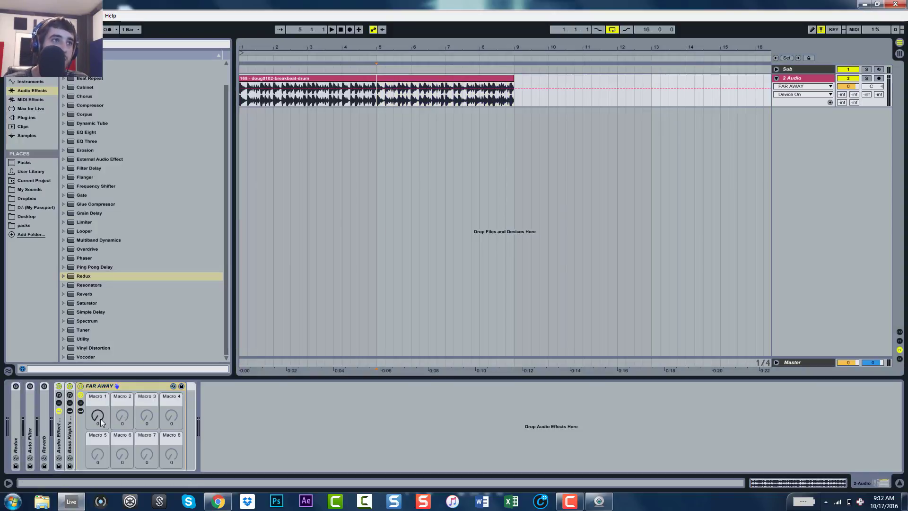
{"action": "key", "text": "space"}
{"action": "left_click_drag", "start_coordinate": [99, 418], "coordinate": [99, 357]}
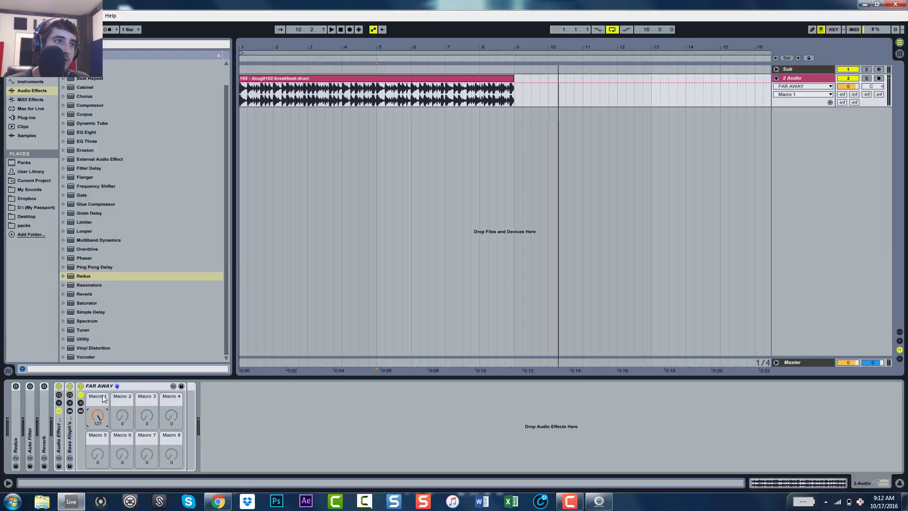
{"action": "left_click_drag", "start_coordinate": [103, 416], "coordinate": [103, 478]}
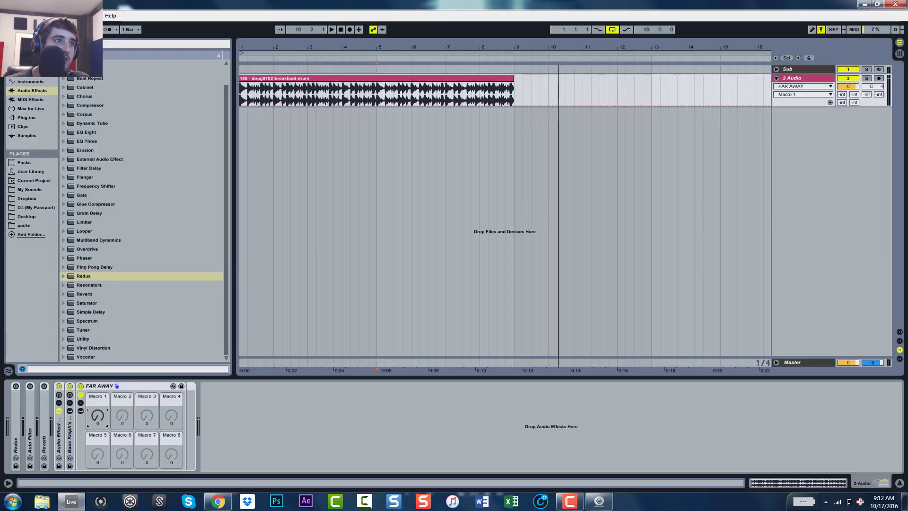
Step: Show the devices inside the FAR AWAY rack and upgrade its two Auto Filters
{"action": "left_click", "coordinate": [81, 411]}
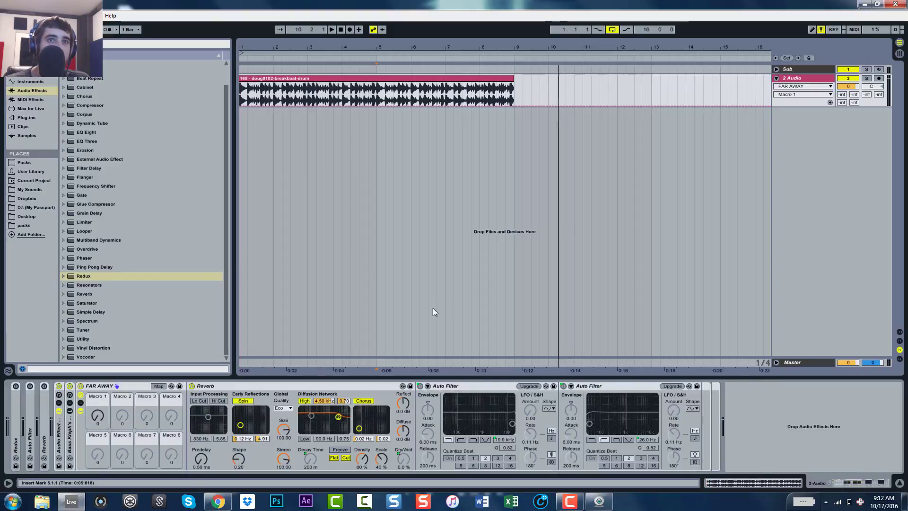
{"action": "left_click", "coordinate": [529, 386]}
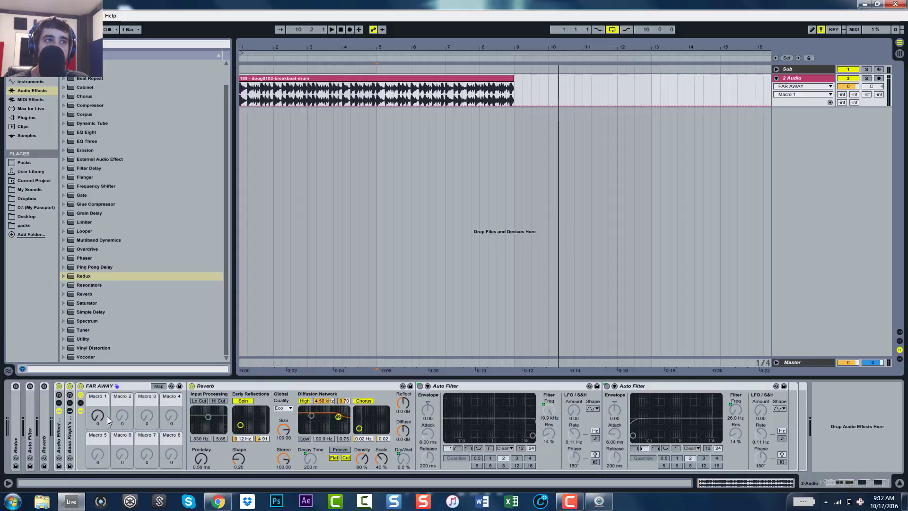
Step: Audition Macro 1 at 127 from bar 5 again with the Reverb and upgraded Auto Filters in view, and reset it to 0
{"action": "mouse_move", "coordinate": [99, 417]}
{"action": "left_mouse_down"}
{"action": "mouse_move", "coordinate": [99, 374]}
{"action": "mouse_move", "coordinate": [98, 417]}
{"action": "left_mouse_up"}
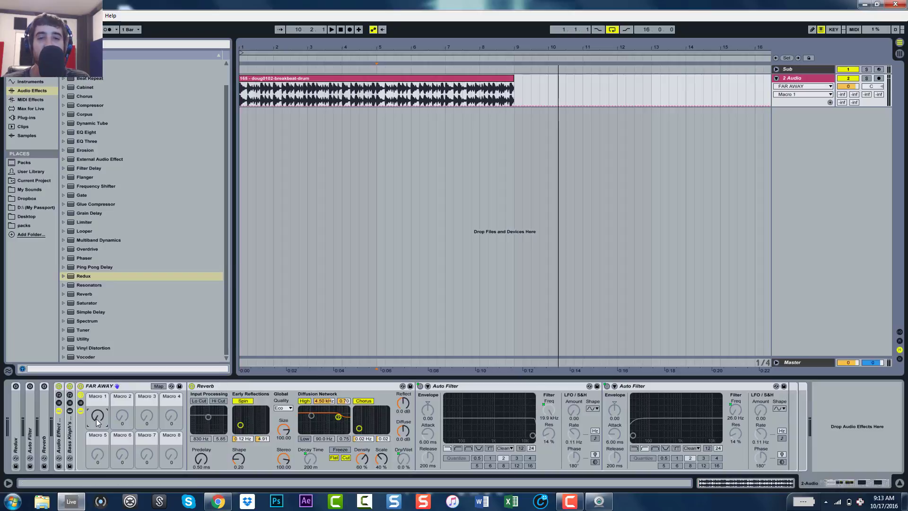
{"action": "key", "text": "space"}
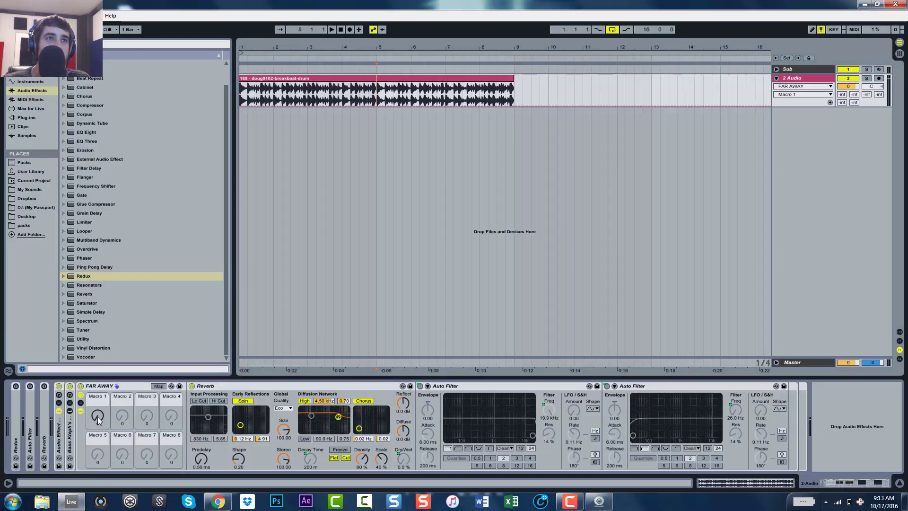
{"action": "key", "text": "space"}
{"action": "left_click_drag", "start_coordinate": [97, 417], "coordinate": [98, 349]}
{"action": "key", "text": "space"}
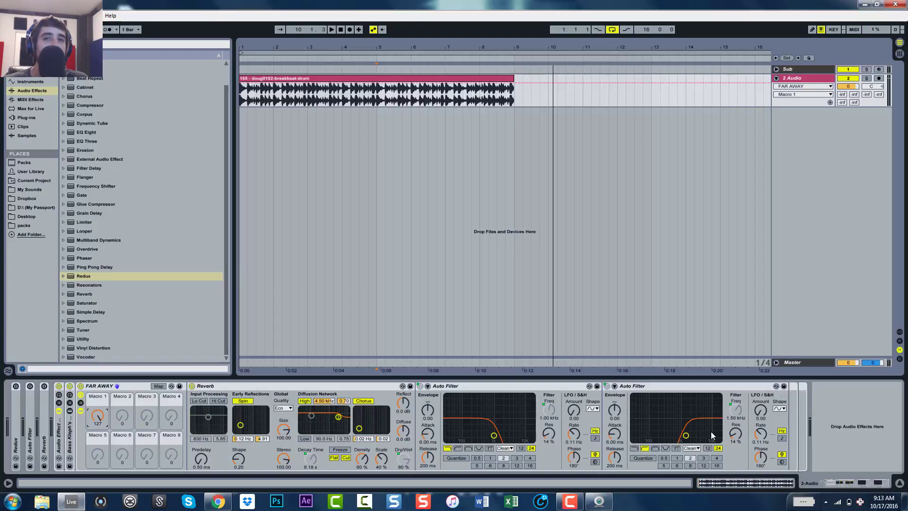
{"action": "left_click", "coordinate": [731, 419]}
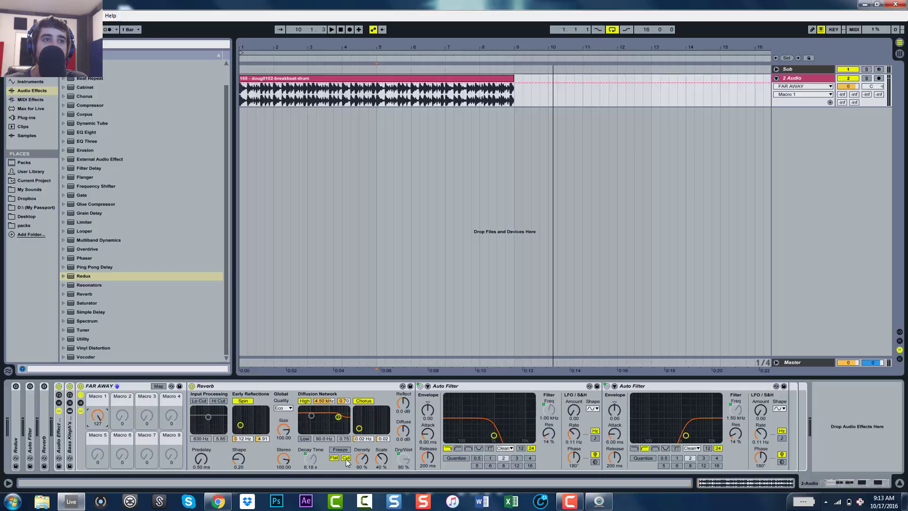
{"action": "left_click_drag", "start_coordinate": [94, 419], "coordinate": [94, 479]}
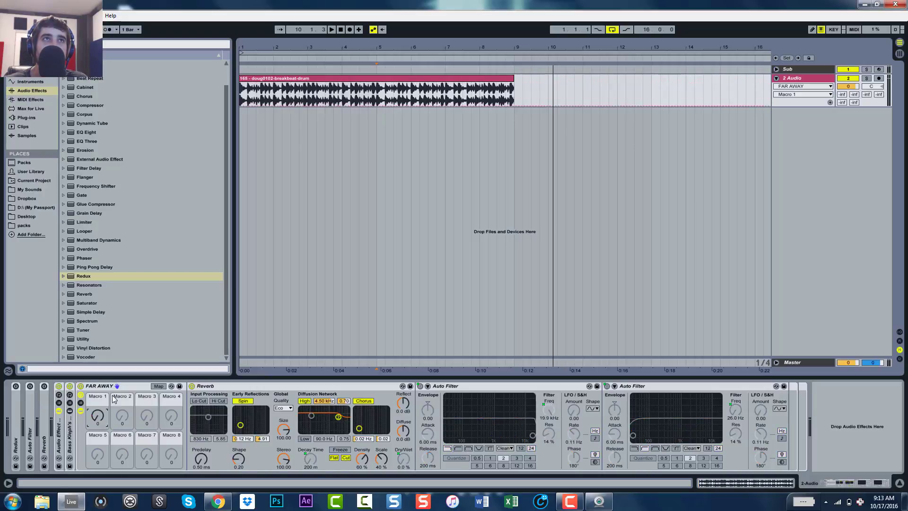
Step: Automate FAR AWAY's Macro 1 from 0 at bar 1 to 127 at bar 9, hold 127 beyond the clip, and play back the fade
{"action": "left_click", "coordinate": [341, 78]}
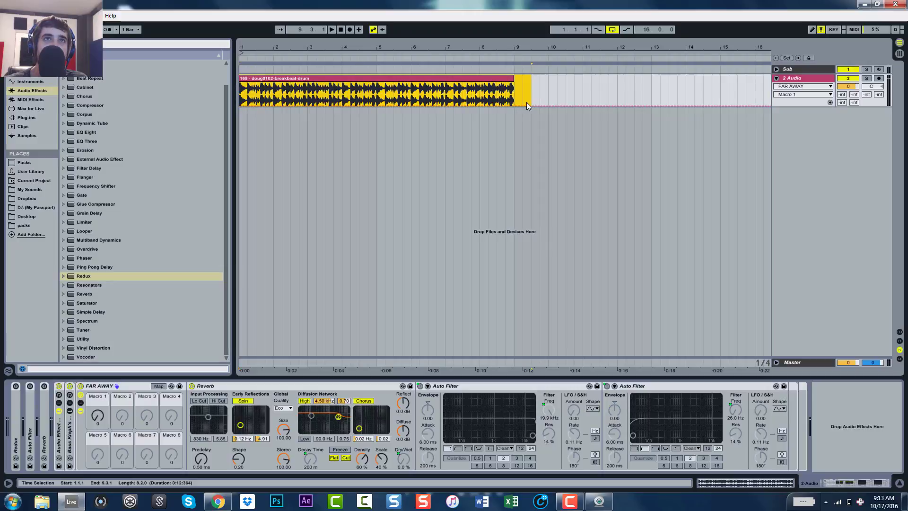
{"action": "left_click_drag", "start_coordinate": [516, 100], "coordinate": [496, 77]}
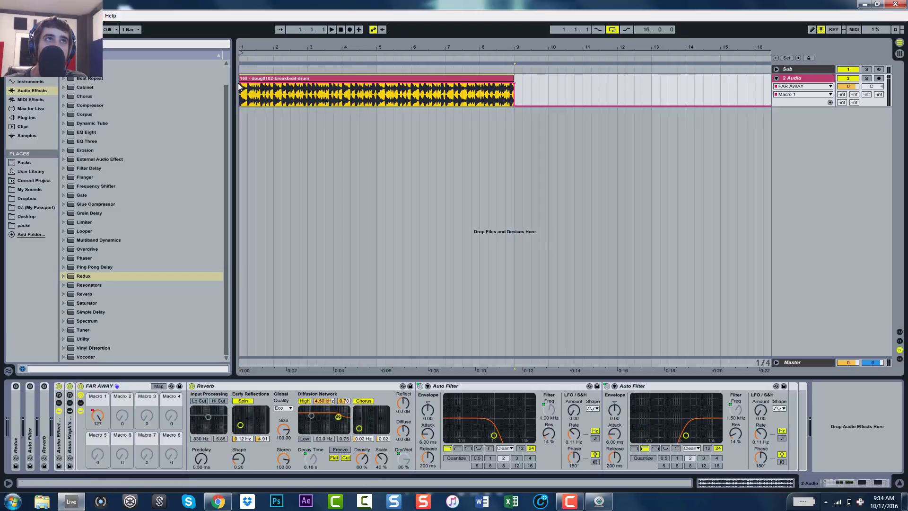
{"action": "left_click_drag", "start_coordinate": [240, 83], "coordinate": [240, 106]}
{"action": "left_click_drag", "start_coordinate": [615, 105], "coordinate": [593, 91]}
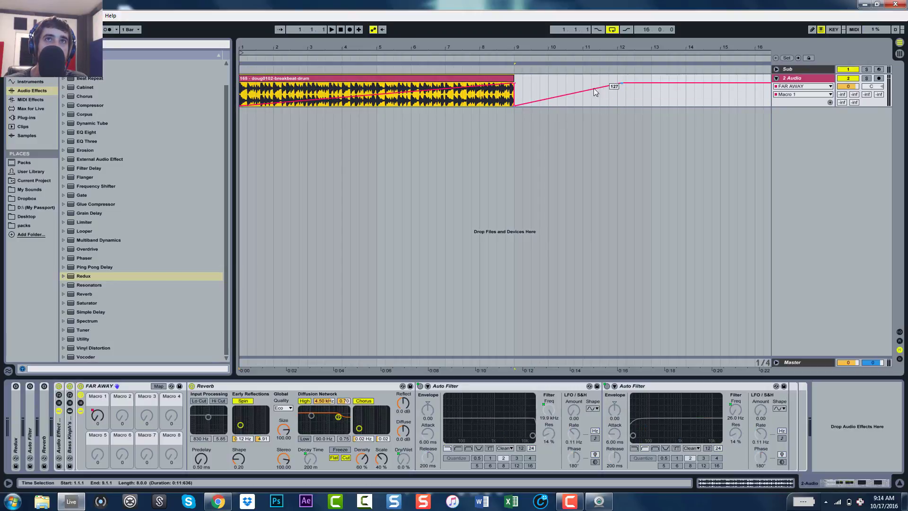
{"action": "left_click", "coordinate": [514, 105]}
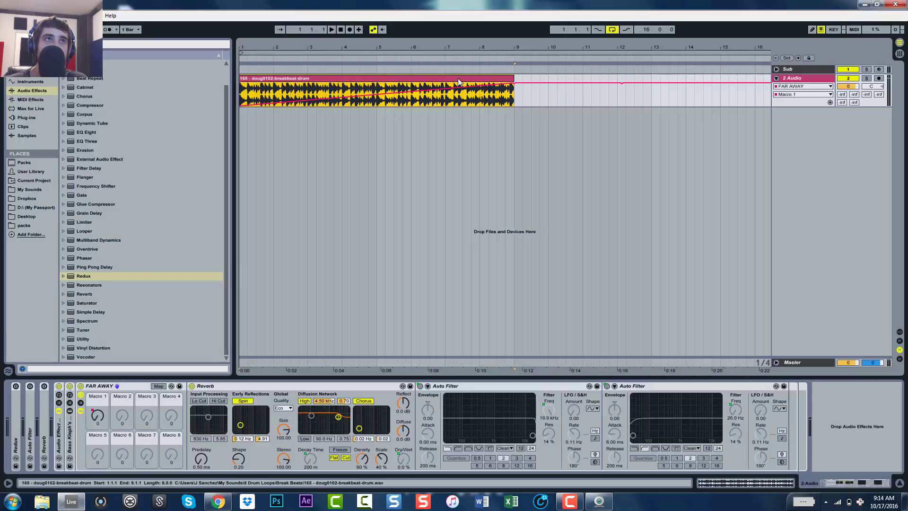
{"action": "key", "text": "space"}
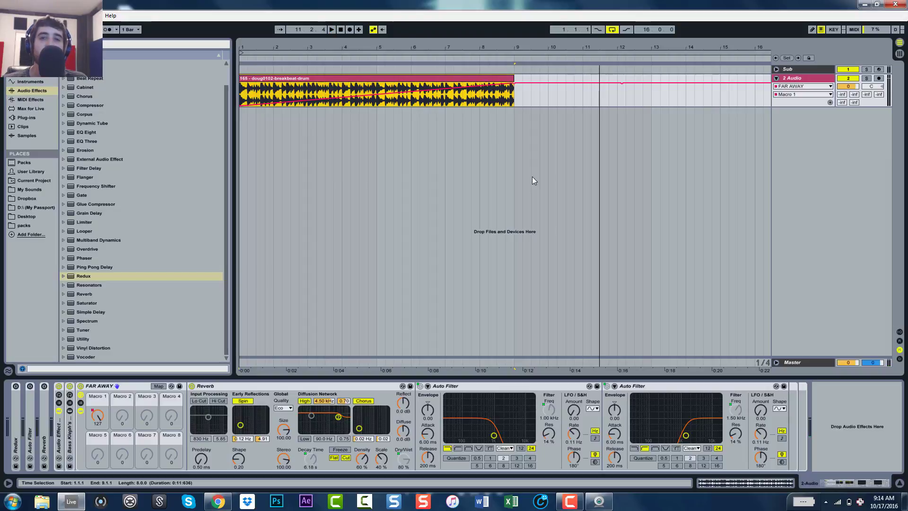
{"action": "left_click", "coordinate": [622, 83]}
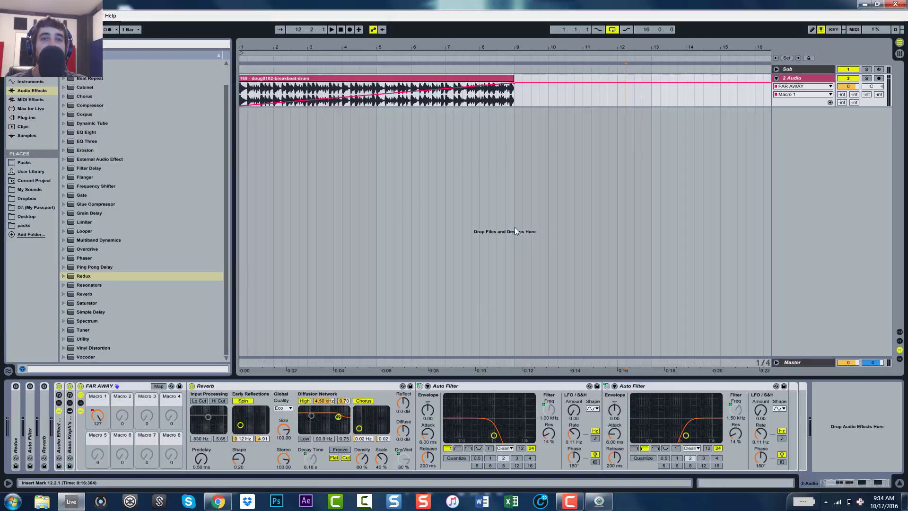
Step: Collapse both Auto Filters and the Reverb inside the FAR AWAY rack, and collapse the rack itself
{"action": "left_click", "coordinate": [473, 387]}
{"action": "double_click", "coordinate": [473, 386]}
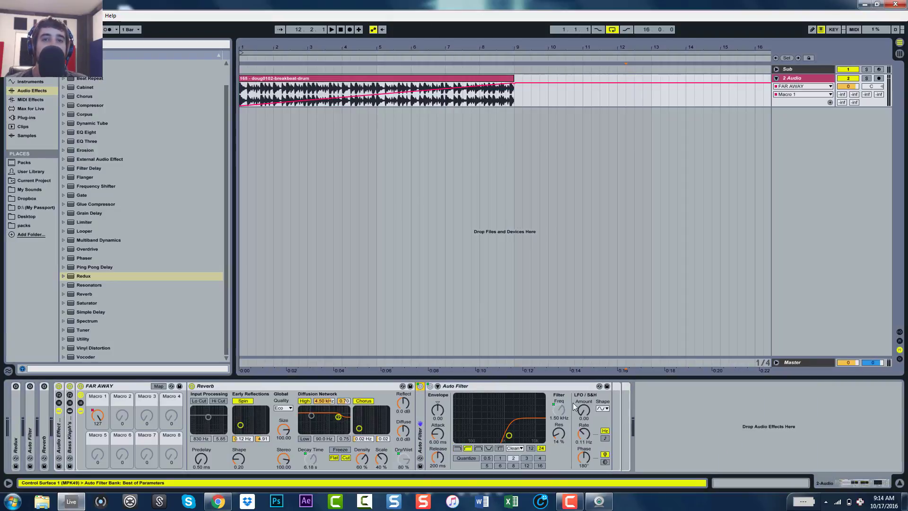
{"action": "double_click", "coordinate": [525, 387]}
{"action": "left_click", "coordinate": [315, 386]}
{"action": "double_click", "coordinate": [315, 386]}
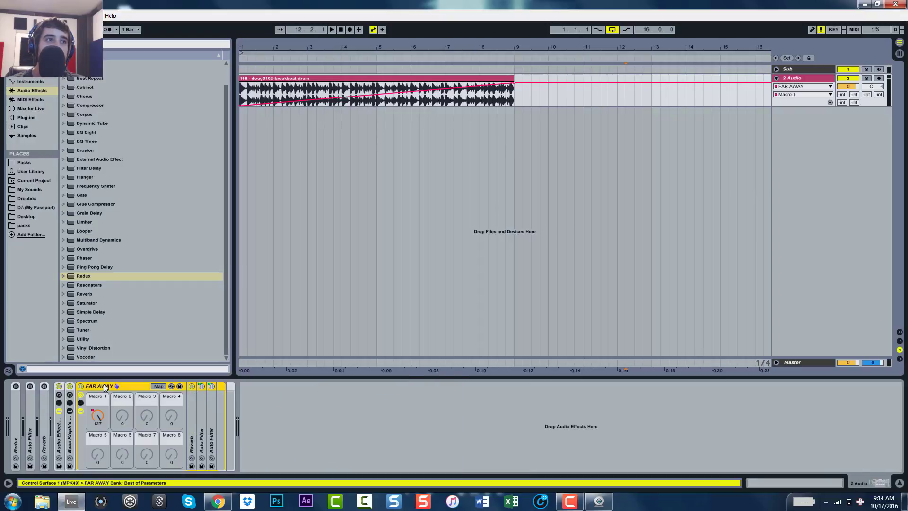
{"action": "double_click", "coordinate": [119, 386]}
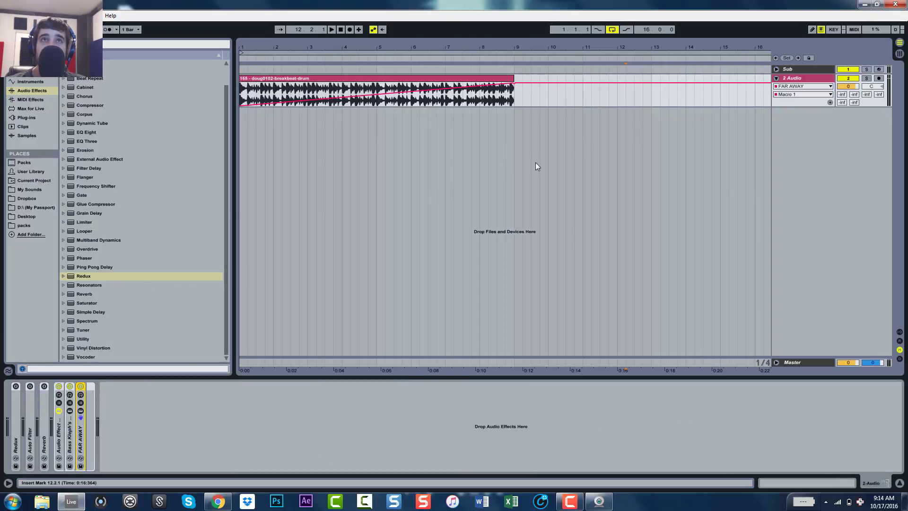
Step: Duplicate the sixteenth-note slice at 8.3.3 twice near the end of the drum clip, and play the stutter from 8.3.1
{"action": "left_click_drag", "start_coordinate": [514, 48], "coordinate": [508, 151]}
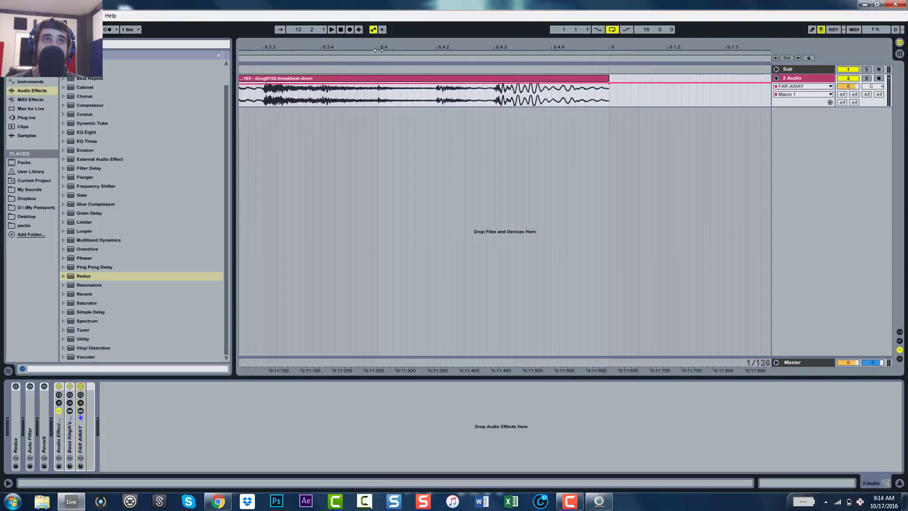
{"action": "left_click_drag", "start_coordinate": [381, 47], "coordinate": [381, 8]}
{"action": "left_click", "coordinate": [356, 105]}
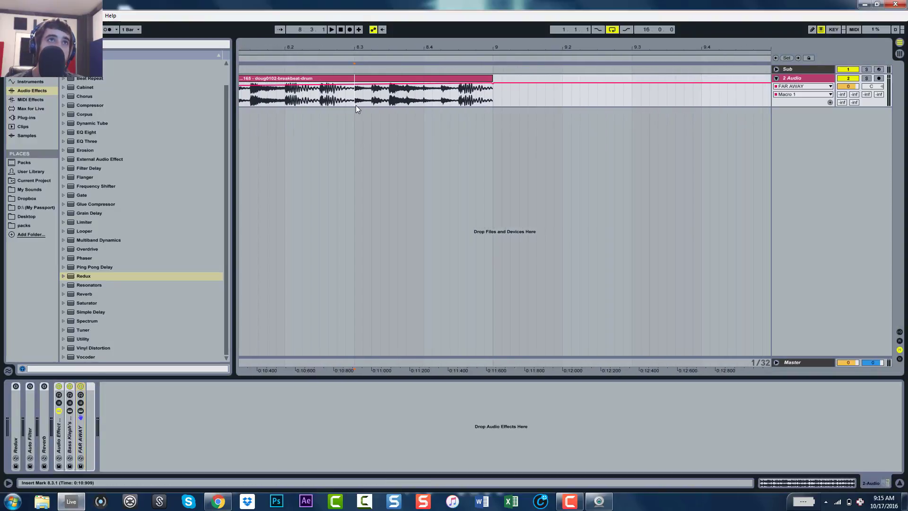
{"action": "left_click_drag", "start_coordinate": [356, 105], "coordinate": [399, 99]}
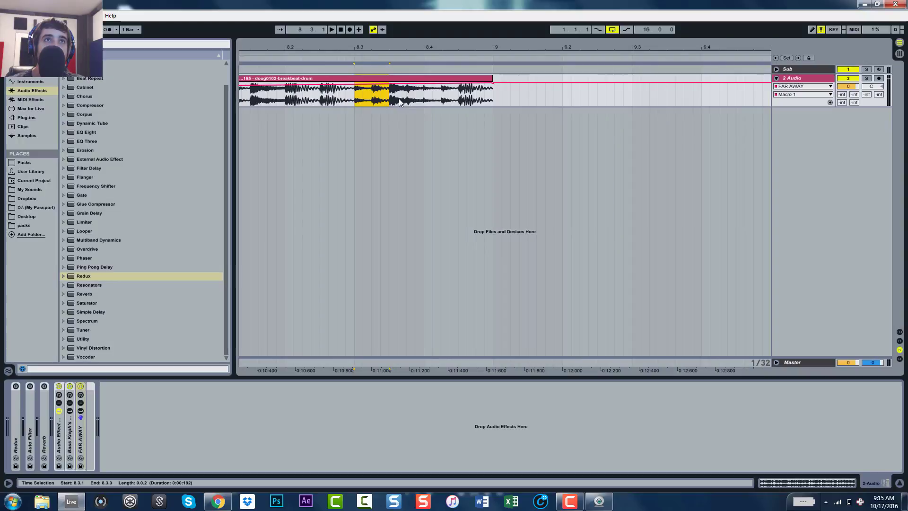
{"action": "mouse_move", "coordinate": [357, 46]}
{"action": "left_mouse_down"}
{"action": "mouse_move", "coordinate": [357, 21]}
{"action": "mouse_move", "coordinate": [357, 46]}
{"action": "left_mouse_up"}
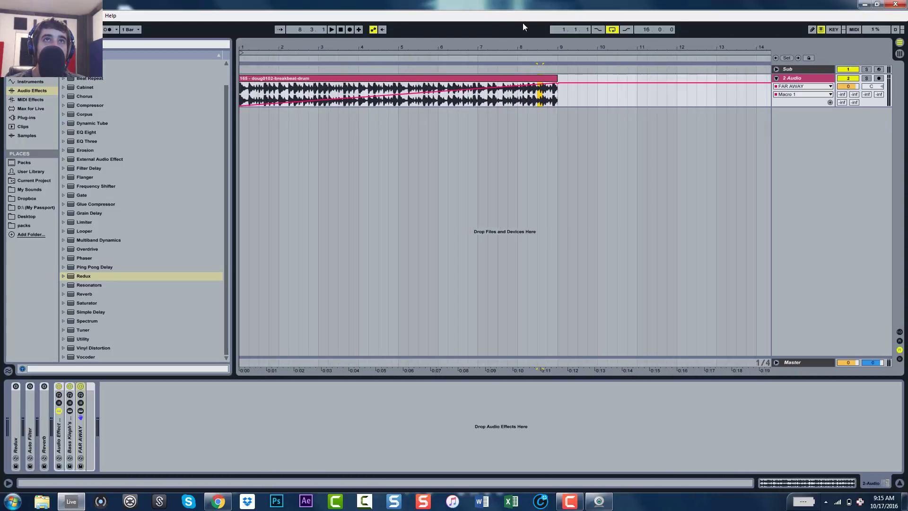
{"action": "left_click_drag", "start_coordinate": [552, 45], "coordinate": [608, 181]}
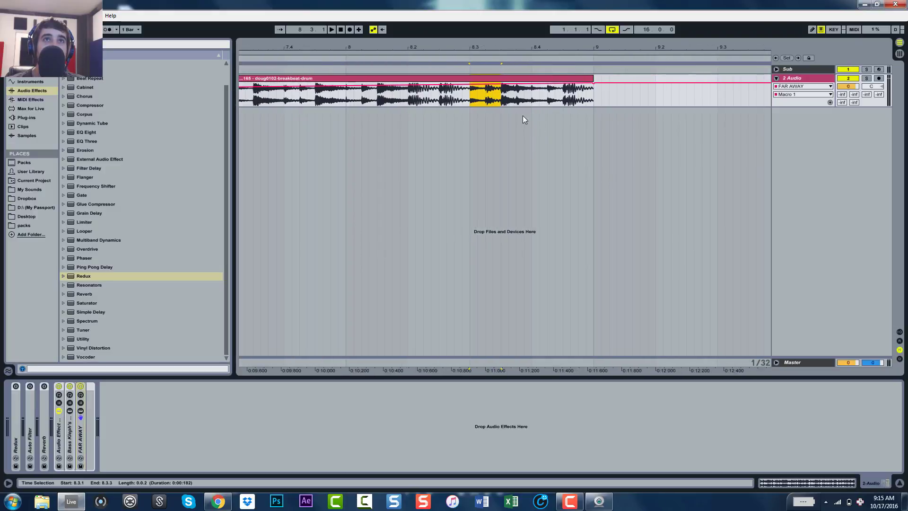
{"action": "mouse_move", "coordinate": [501, 99]}
{"action": "left_mouse_down"}
{"action": "mouse_move", "coordinate": [531, 99]}
{"action": "mouse_move", "coordinate": [510, 100]}
{"action": "mouse_move", "coordinate": [518, 99]}
{"action": "left_mouse_up"}
{"action": "key", "text": "ctrl+d"}
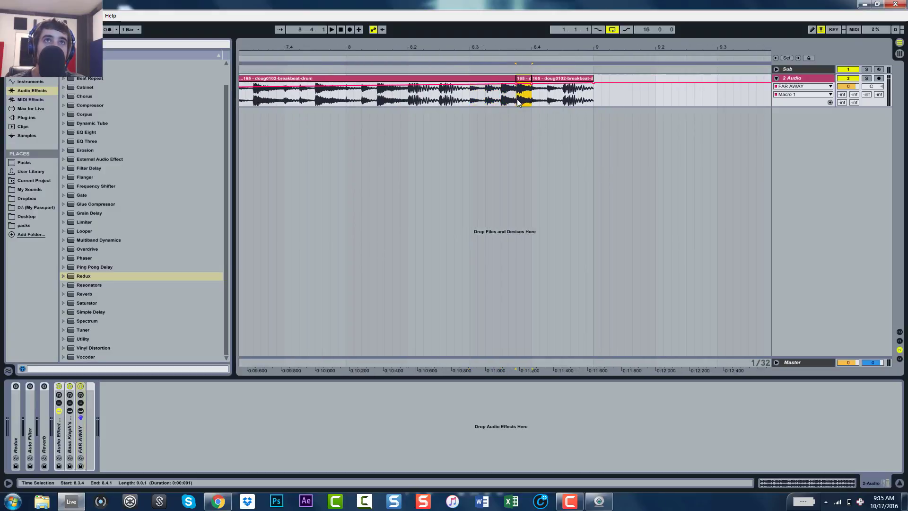
{"action": "key", "text": "ctrl+d"}
{"action": "left_click", "coordinate": [472, 108]}
{"action": "key", "text": "space"}
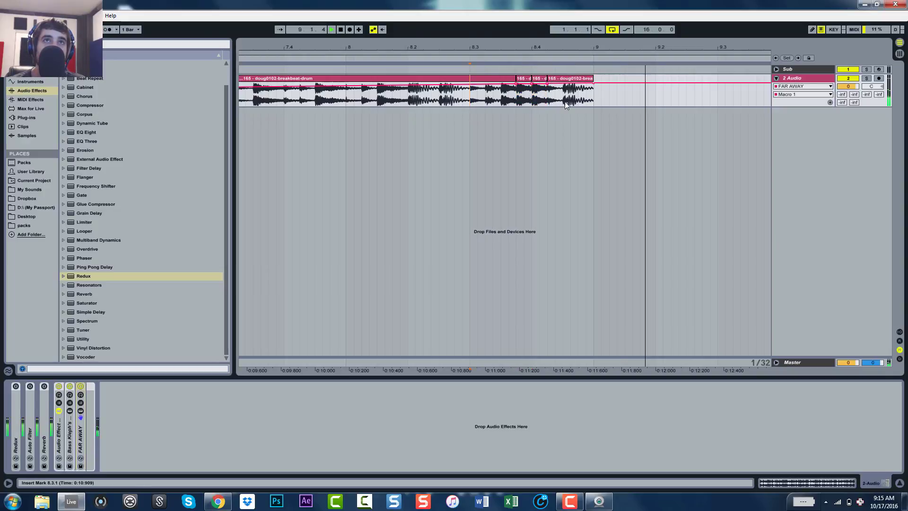
{"action": "left_click_drag", "start_coordinate": [648, 47], "coordinate": [472, 10]}
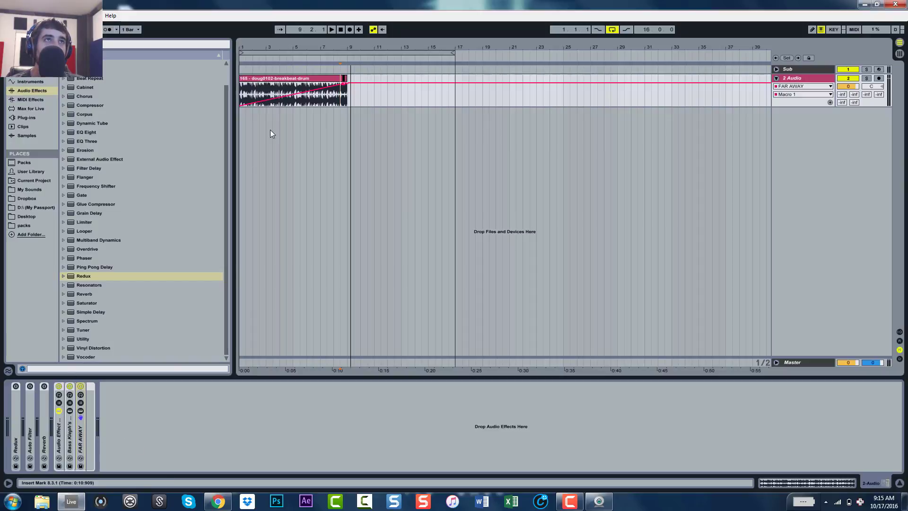
{"action": "left_click_drag", "start_coordinate": [244, 135], "coordinate": [232, 158]}
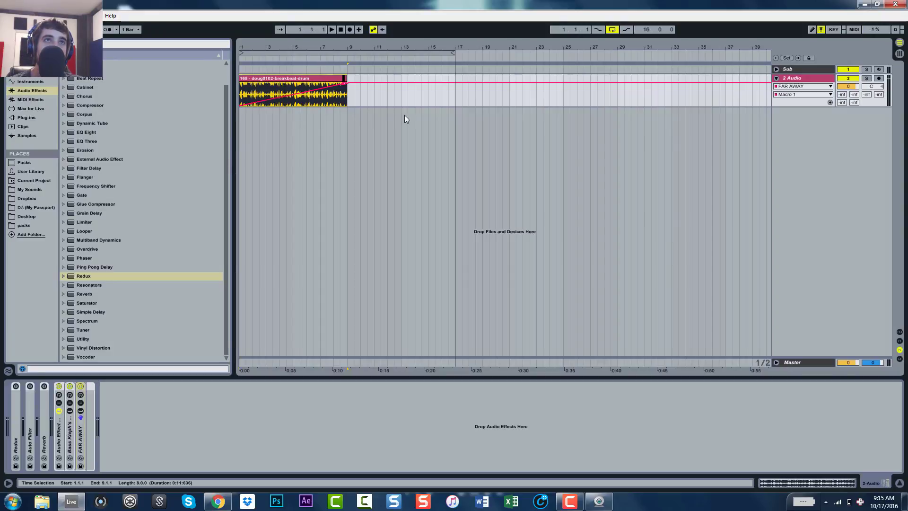
{"action": "left_click_drag", "start_coordinate": [347, 118], "coordinate": [395, 120]}
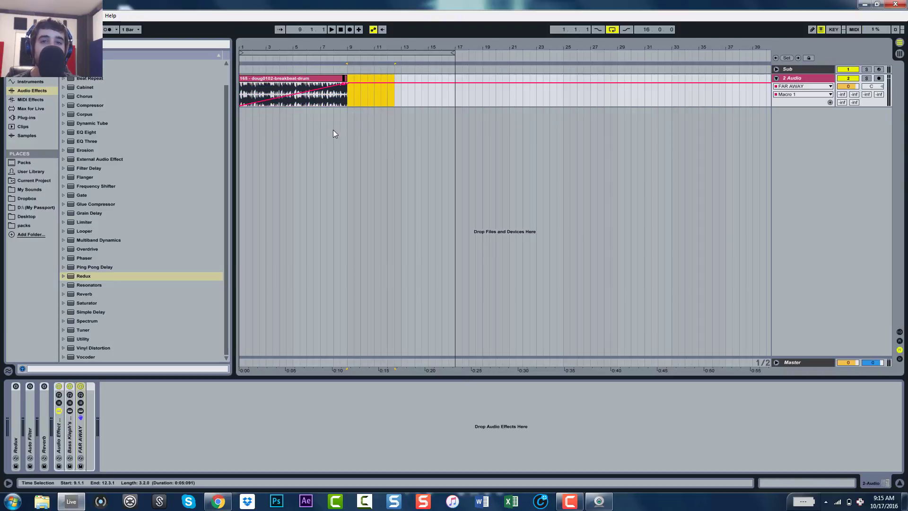
{"action": "left_click", "coordinate": [238, 130]}
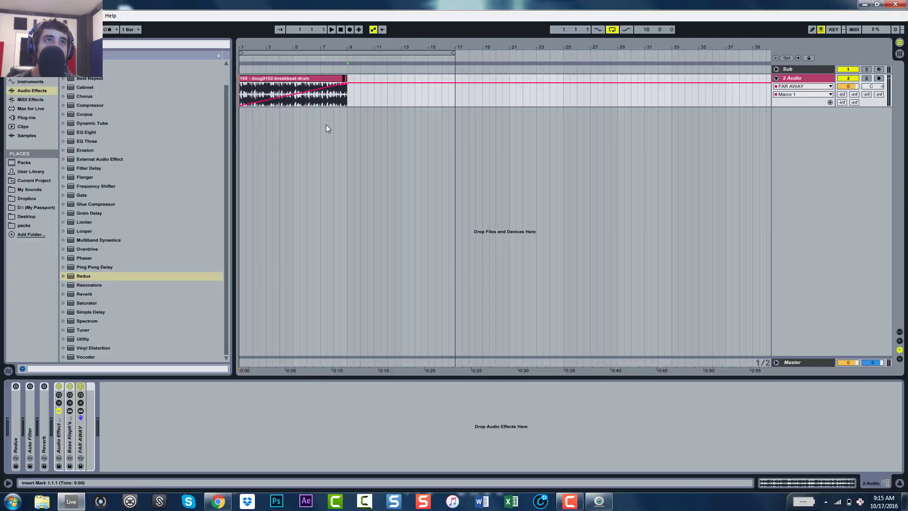
{"action": "left_click_drag", "start_coordinate": [335, 124], "coordinate": [348, 126]}
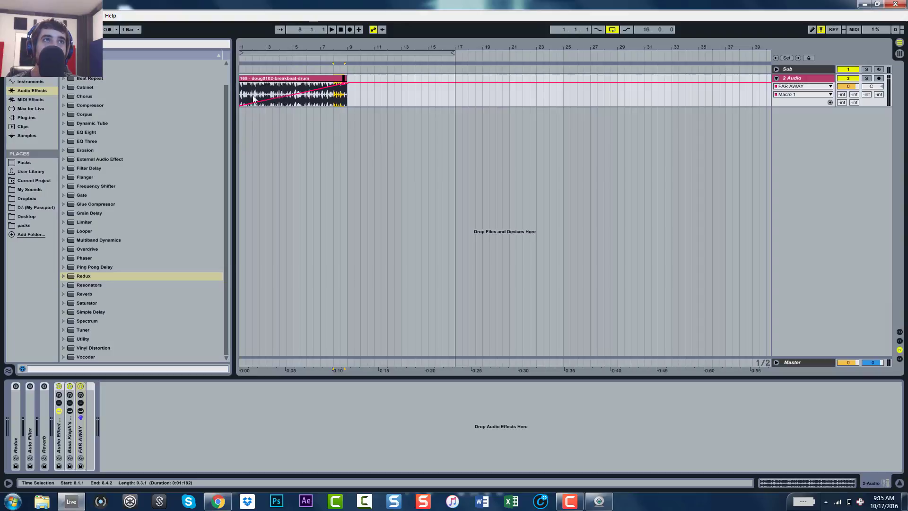
{"action": "left_click", "coordinate": [241, 78]}
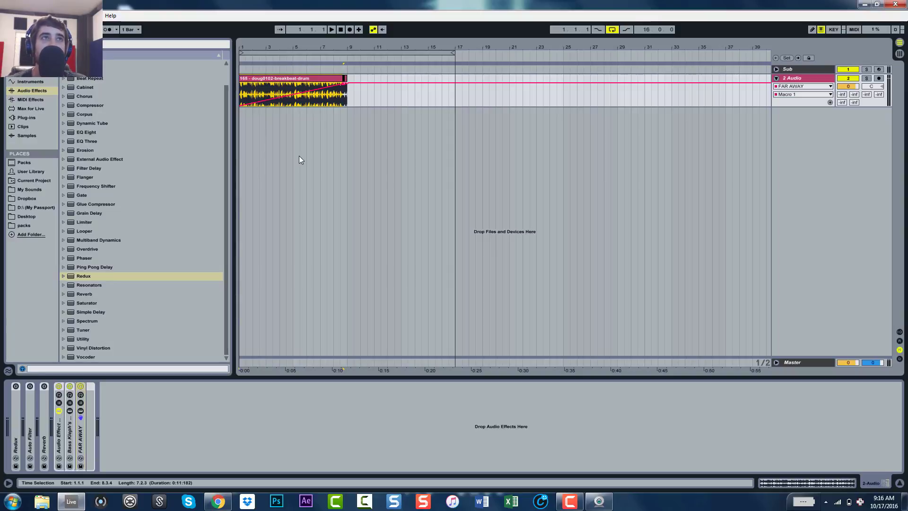
{"action": "left_click", "coordinate": [346, 101]}
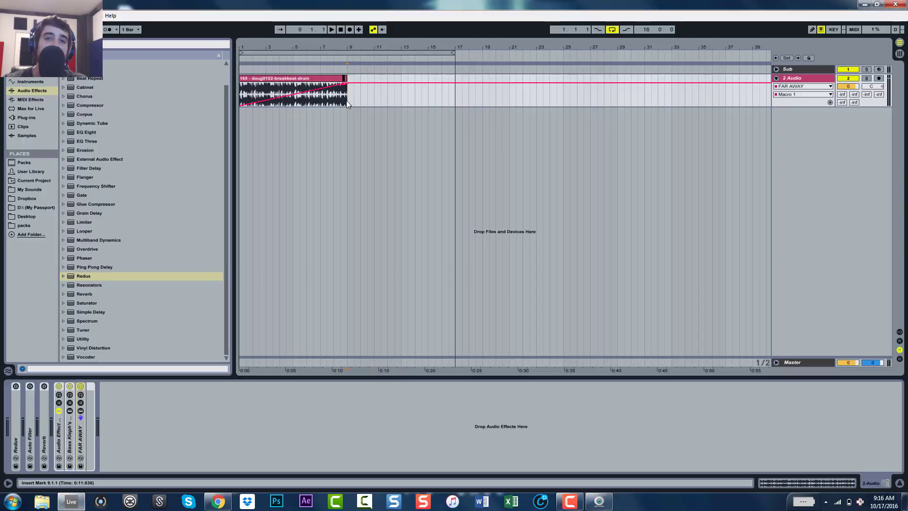